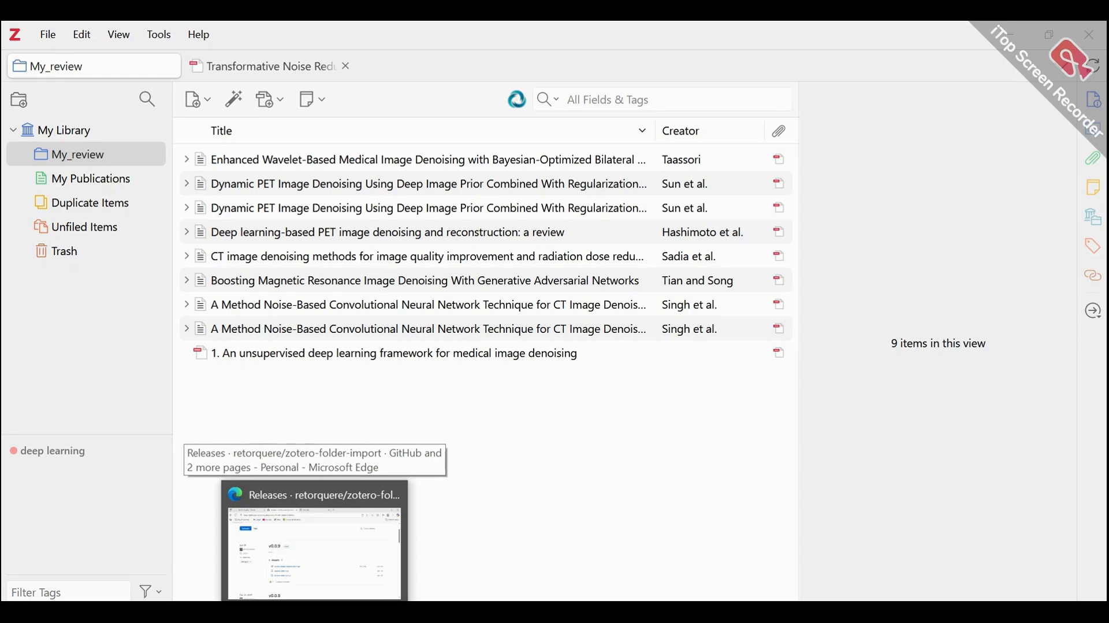
- Switch to Microsoft Edge and open the Zotero Documentation plugins page from the "zotero plugins" search results
{"action": "left_click", "coordinate": [314, 589]}
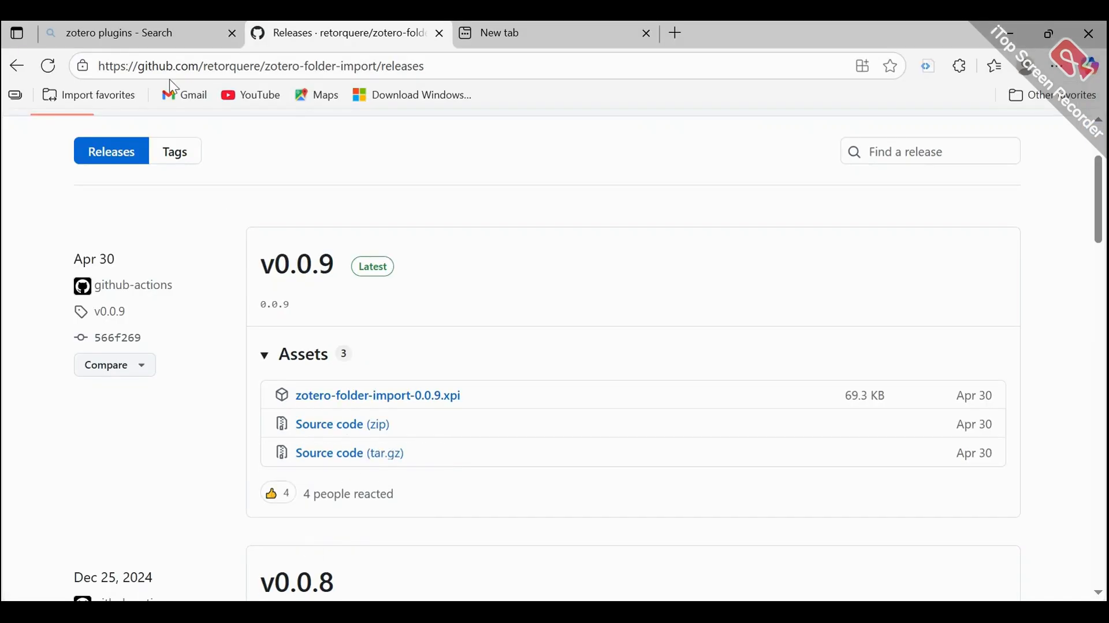
{"action": "left_click", "coordinate": [118, 26]}
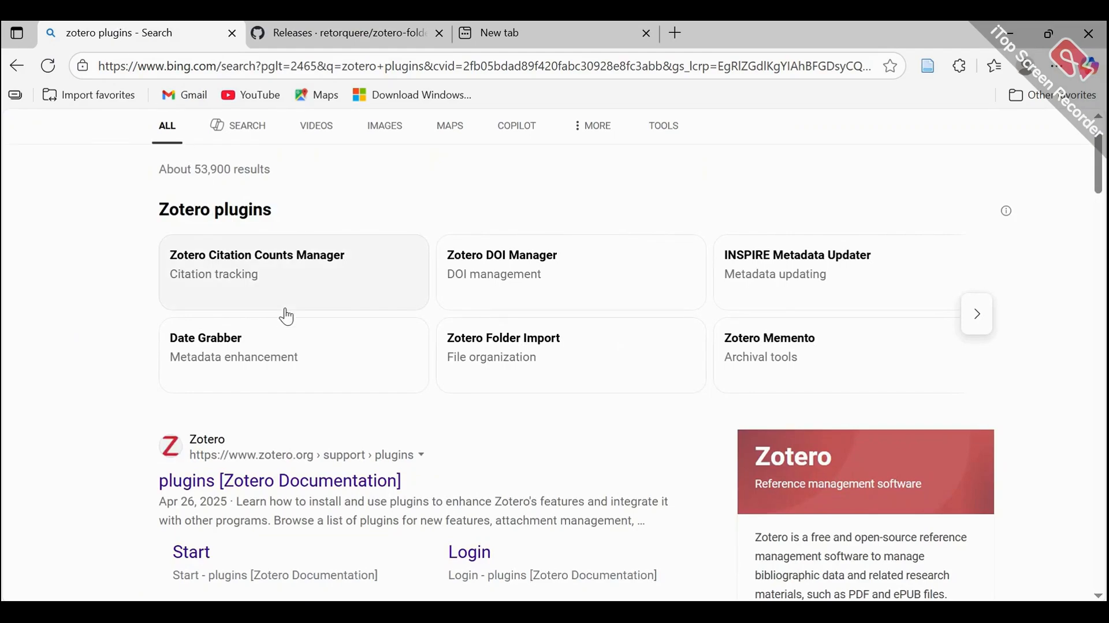
{"action": "left_click", "coordinate": [262, 483]}
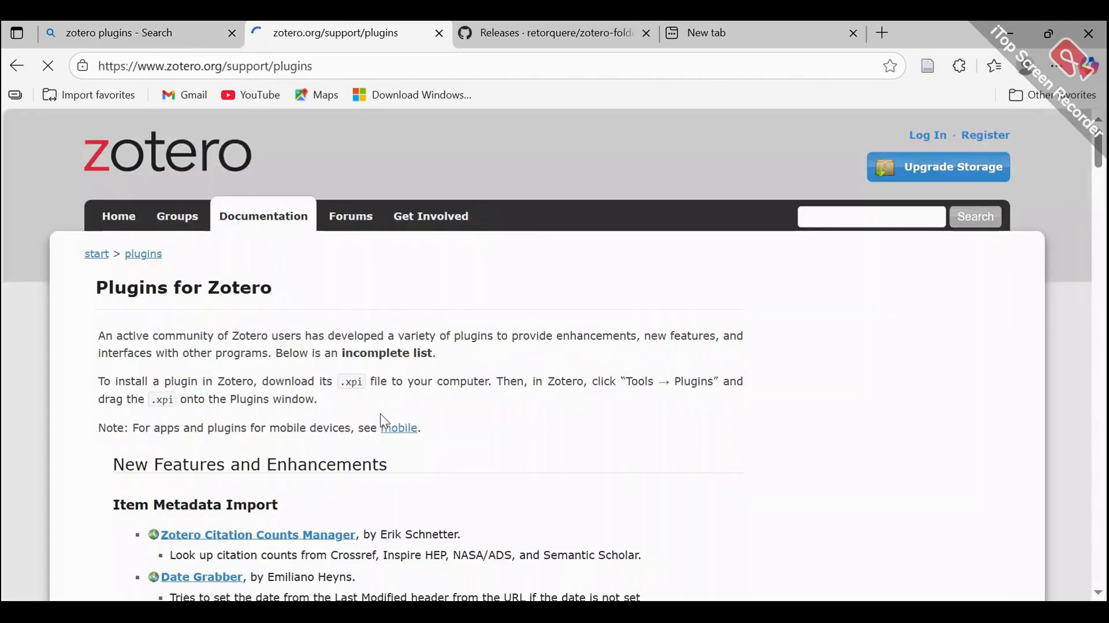
- Find Zotero Folder Import in the plugin list's Item Metadata Import section and open its GitHub repository
{"action": "scroll", "coordinate": [380, 414], "scroll_direction": "down", "scroll_amount": 5}
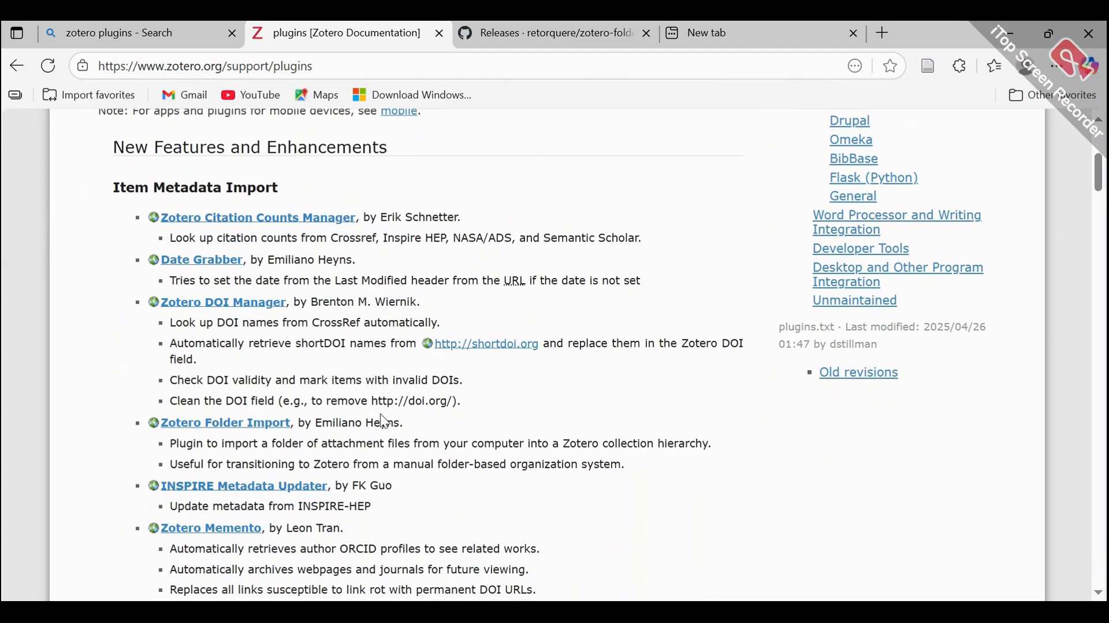
{"action": "scroll", "coordinate": [380, 414], "scroll_direction": "down", "scroll_amount": 8}
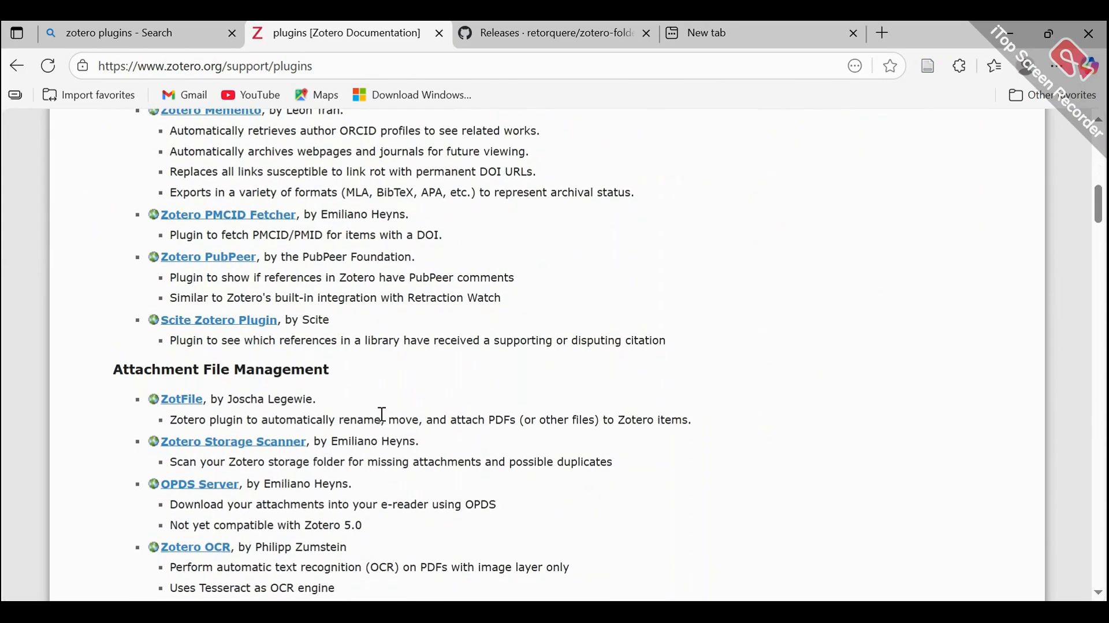
{"action": "scroll", "coordinate": [382, 414], "scroll_direction": "down", "scroll_amount": 2}
{"action": "scroll", "coordinate": [383, 414], "scroll_direction": "up", "scroll_amount": 15}
{"action": "scroll", "coordinate": [383, 415], "scroll_direction": "down", "scroll_amount": 3}
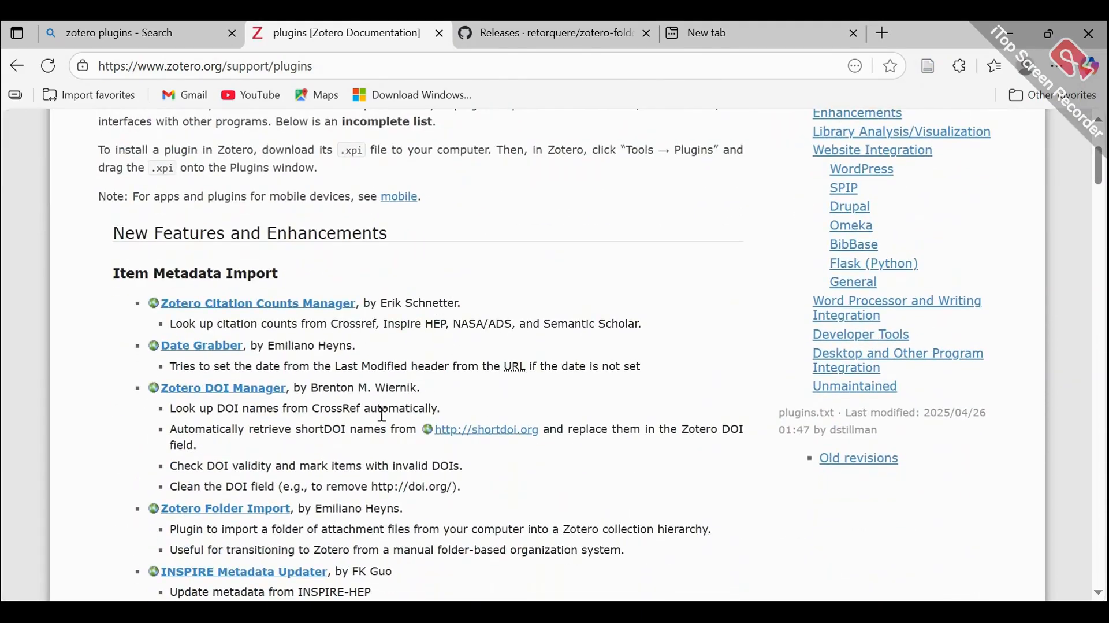
{"action": "scroll", "coordinate": [383, 414], "scroll_direction": "down", "scroll_amount": 2}
{"action": "scroll", "coordinate": [304, 400], "scroll_direction": "down", "scroll_amount": 1}
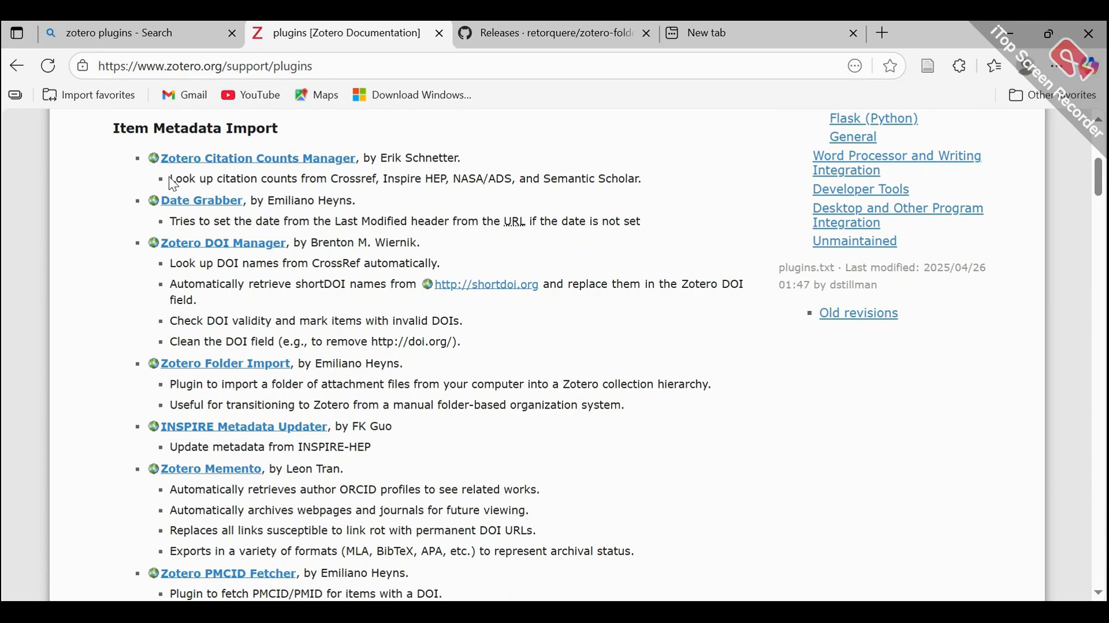
{"action": "scroll", "coordinate": [186, 272], "scroll_direction": "down", "scroll_amount": 1}
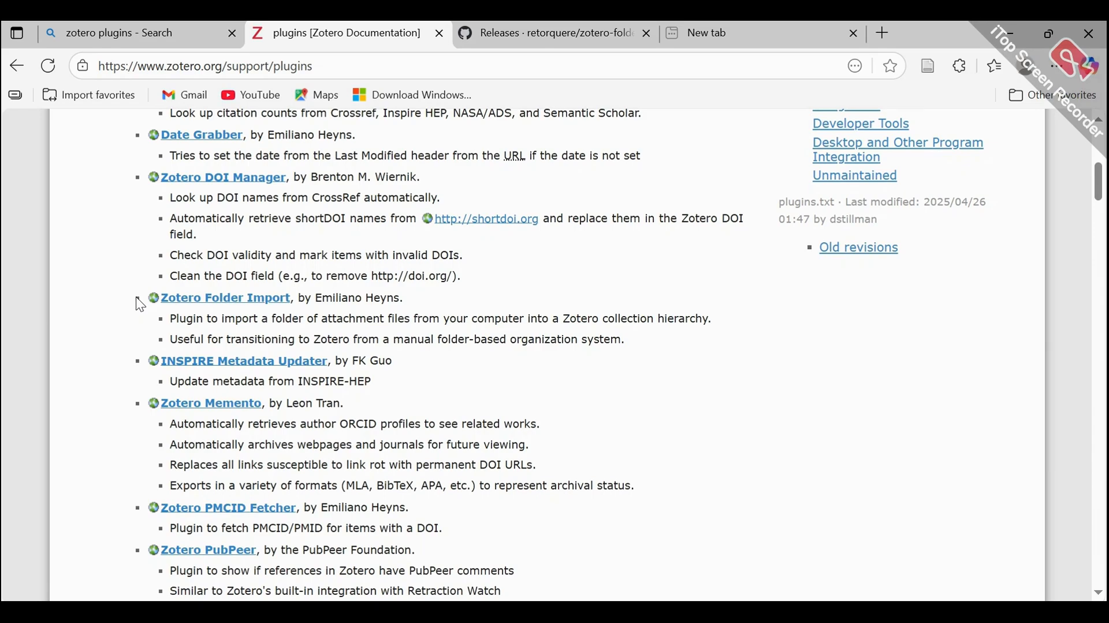
{"action": "left_click", "coordinate": [203, 300]}
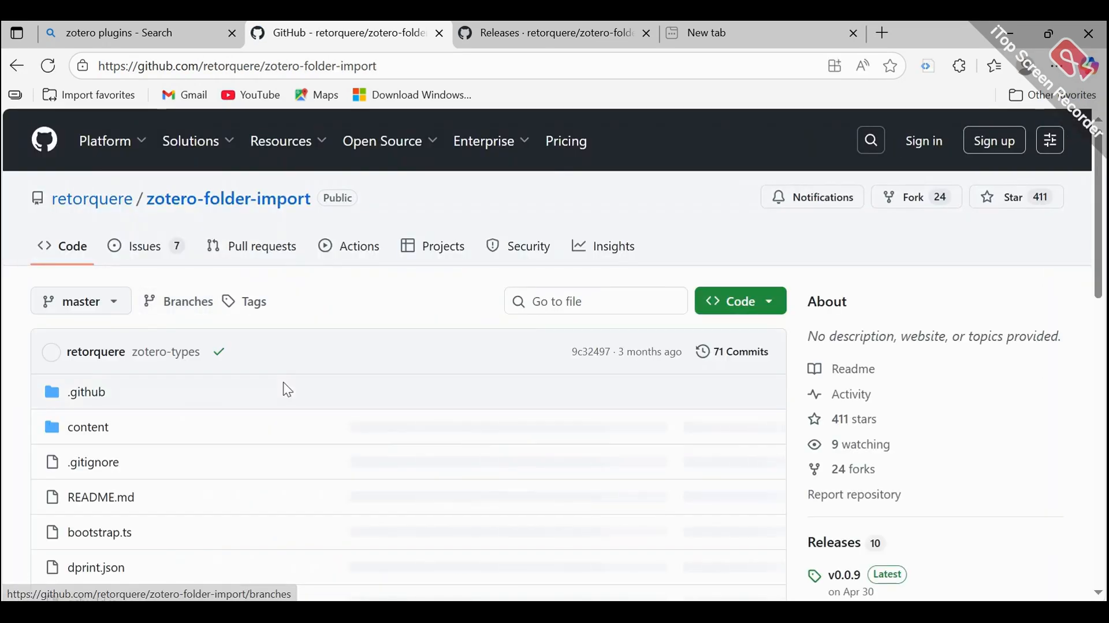
- Open the repository's releases and download zotero-folder-import-0.0.9.xpi from the v0.0.9 release
{"action": "scroll", "coordinate": [287, 390], "scroll_direction": "down", "scroll_amount": 2}
{"action": "scroll", "coordinate": [287, 390], "scroll_direction": "down", "scroll_amount": 5}
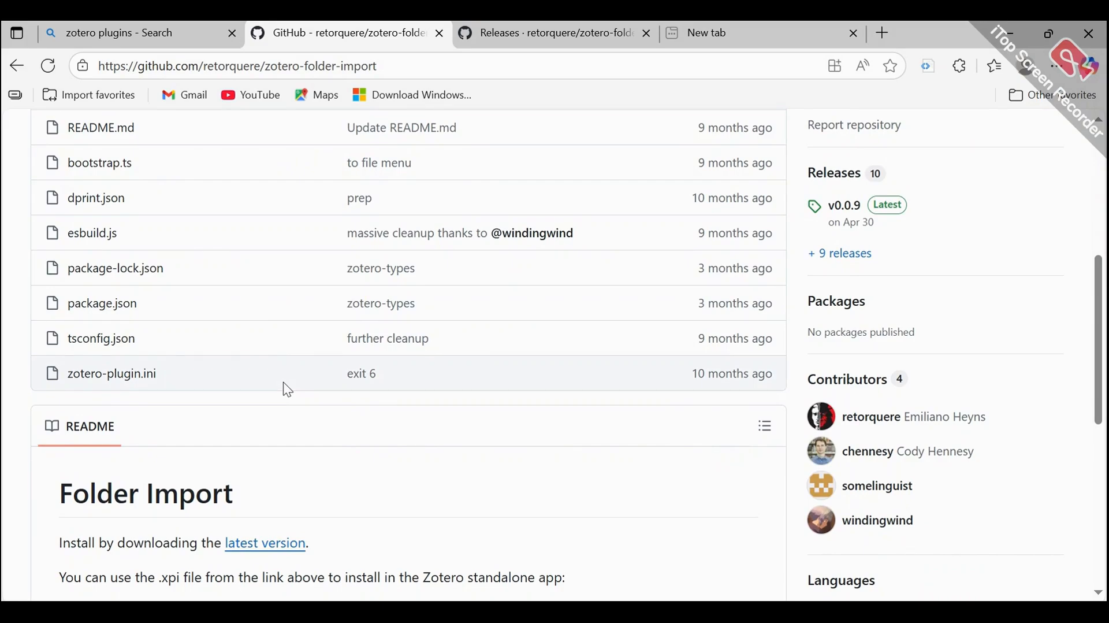
{"action": "left_click", "coordinate": [849, 255]}
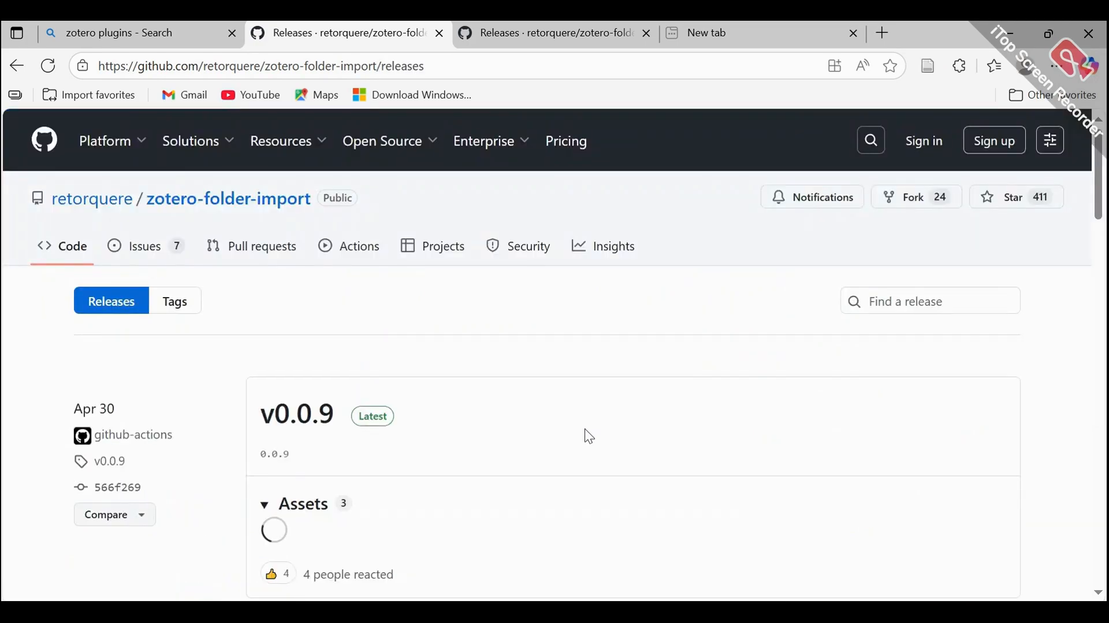
{"action": "scroll", "coordinate": [492, 457], "scroll_direction": "down", "scroll_amount": 3}
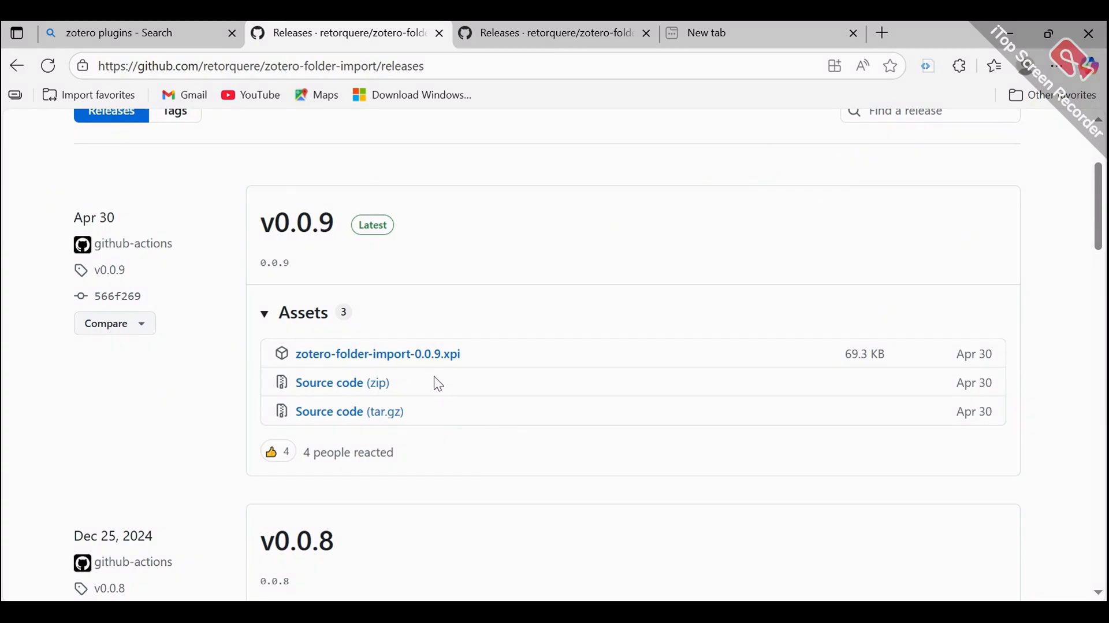
{"action": "left_click", "coordinate": [435, 367]}
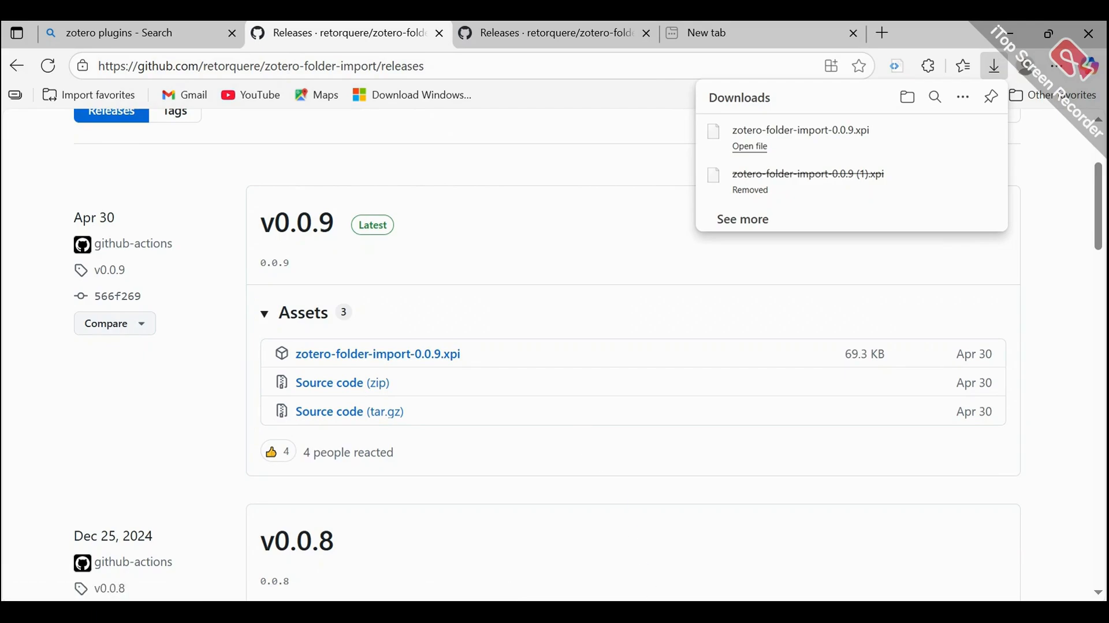
- Switch to Zotero, install the plugin from the downloaded file zotero-folder-import-0.0.9.xpi, and leave the plugin manager
{"action": "left_click", "coordinate": [662, 612]}
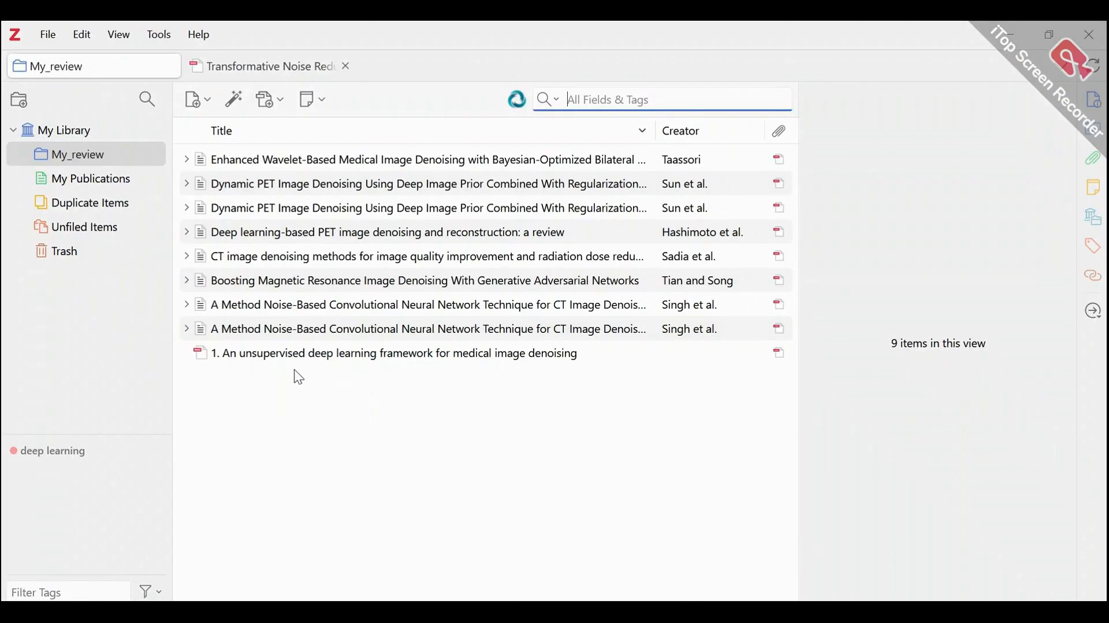
{"action": "left_click", "coordinate": [167, 37]}
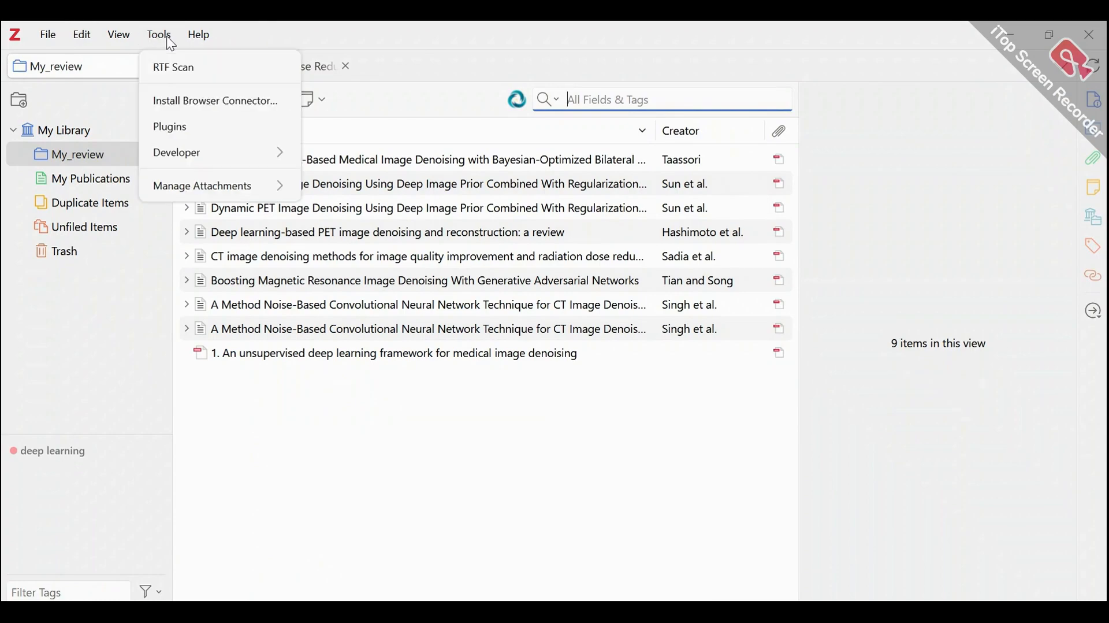
{"action": "left_click", "coordinate": [182, 133]}
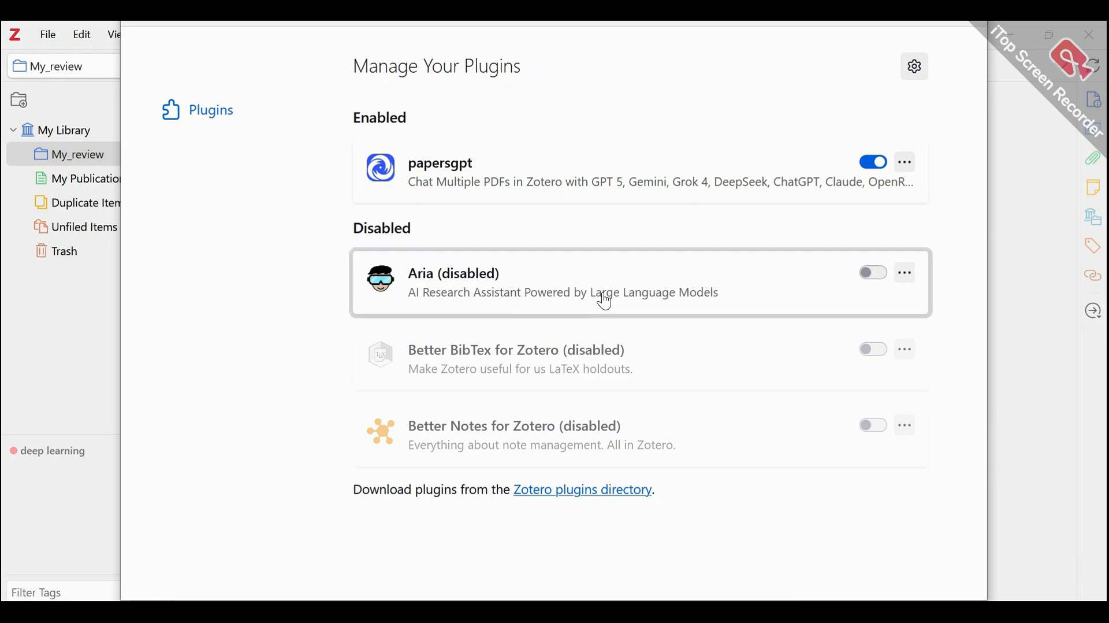
{"action": "left_click", "coordinate": [917, 67]}
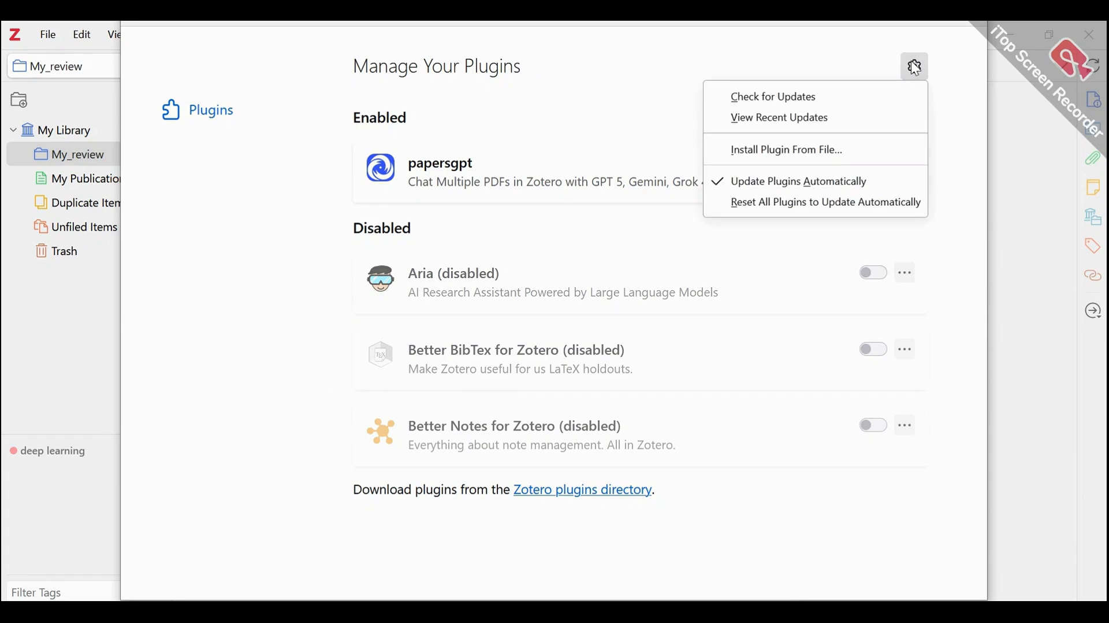
{"action": "left_click", "coordinate": [807, 152]}
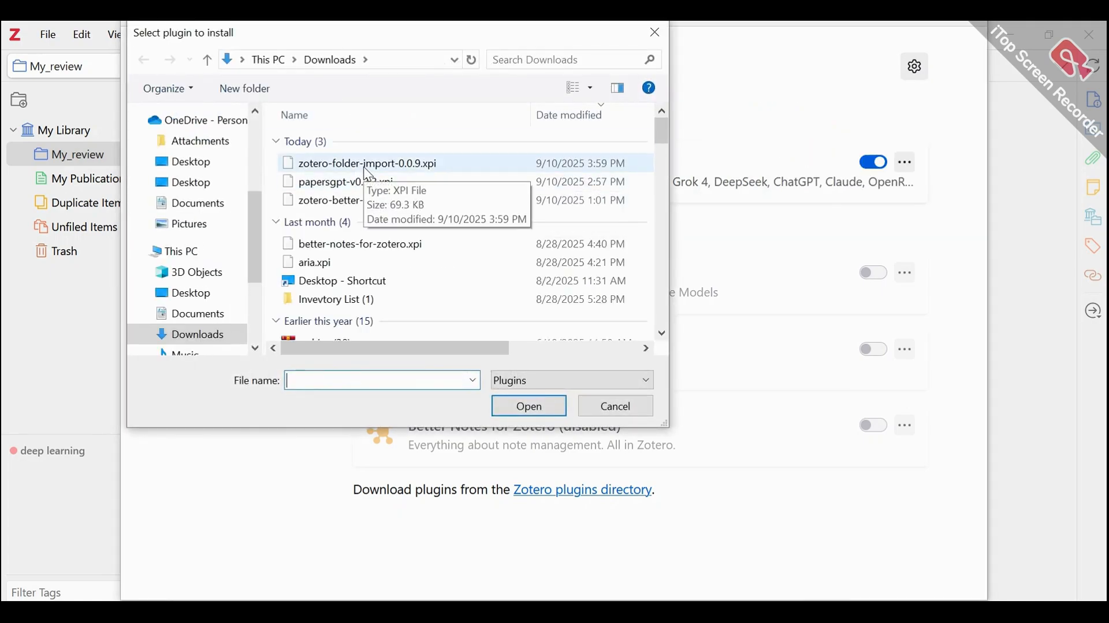
{"action": "left_click", "coordinate": [365, 167]}
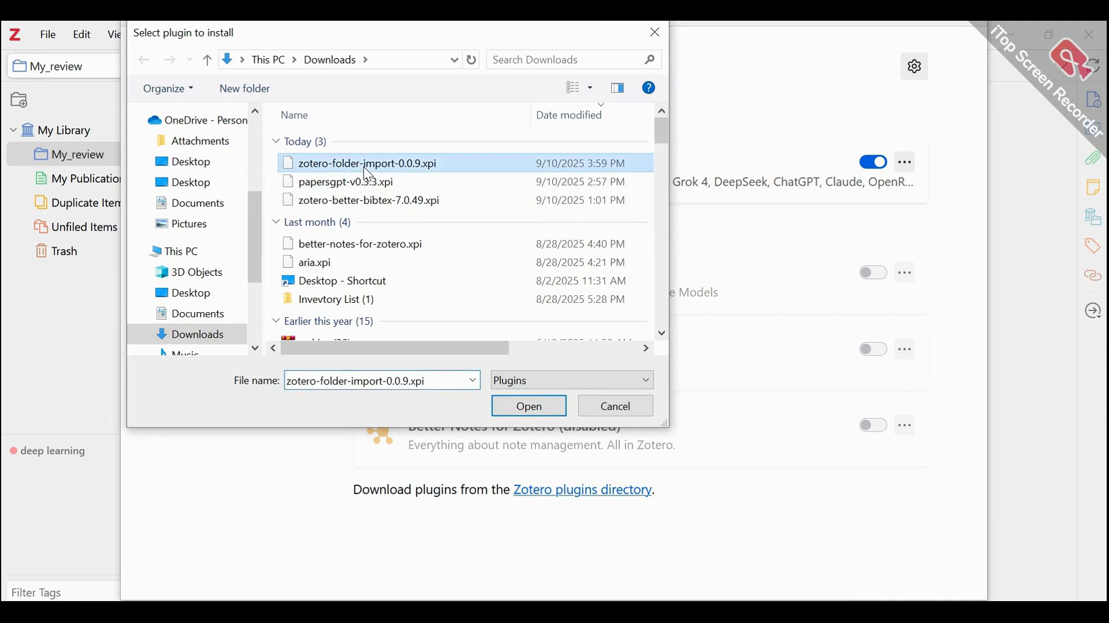
{"action": "left_click", "coordinate": [527, 407]}
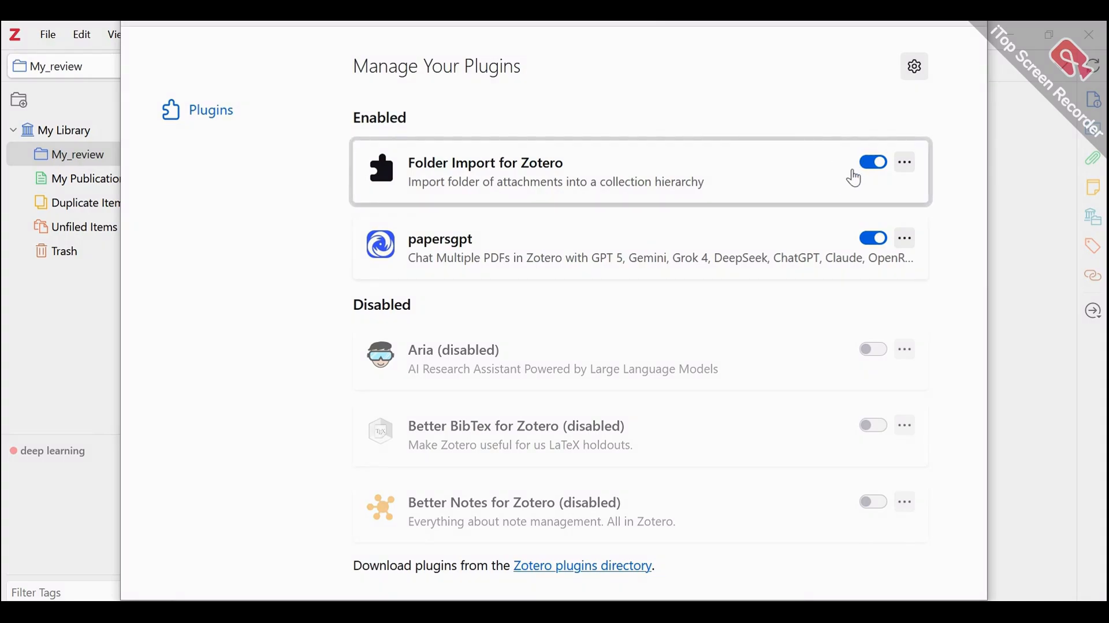
{"action": "left_click", "coordinate": [1019, 202]}
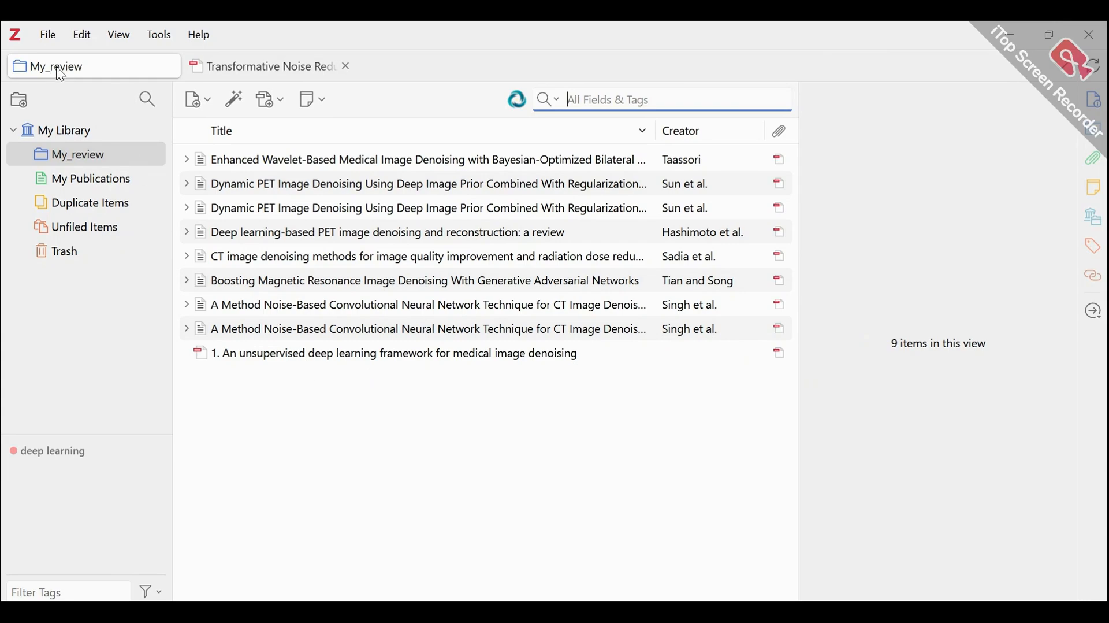
- Start adding files from a folder and choose the literature_review_papers_medical_image _denois… folder on New Volume (E:)
{"action": "left_click", "coordinate": [45, 39]}
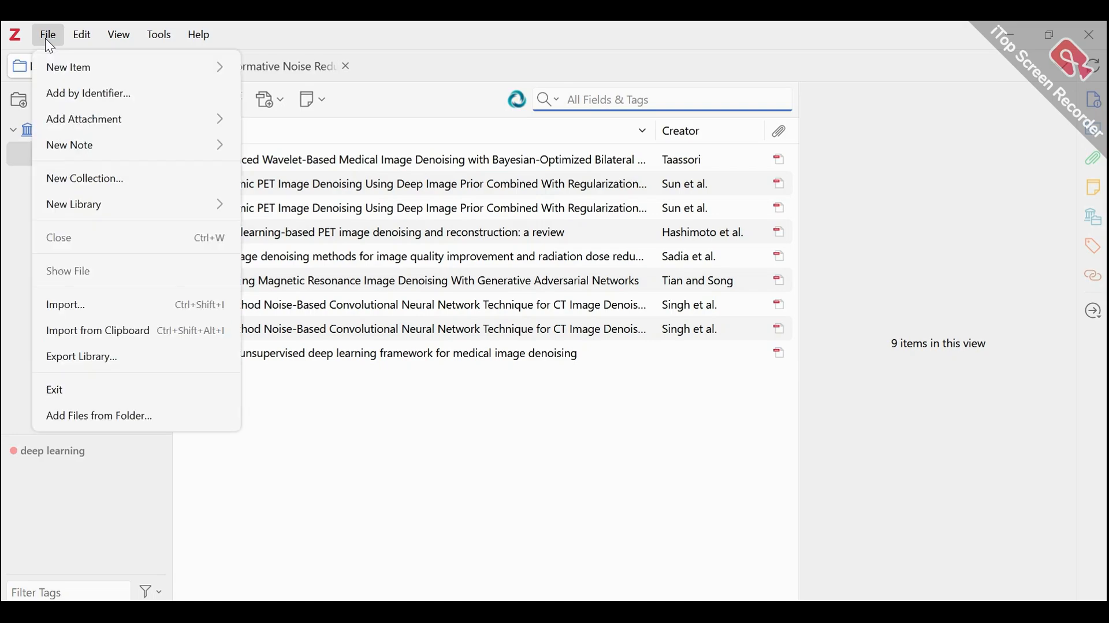
{"action": "mouse_move", "coordinate": [64, 214]}
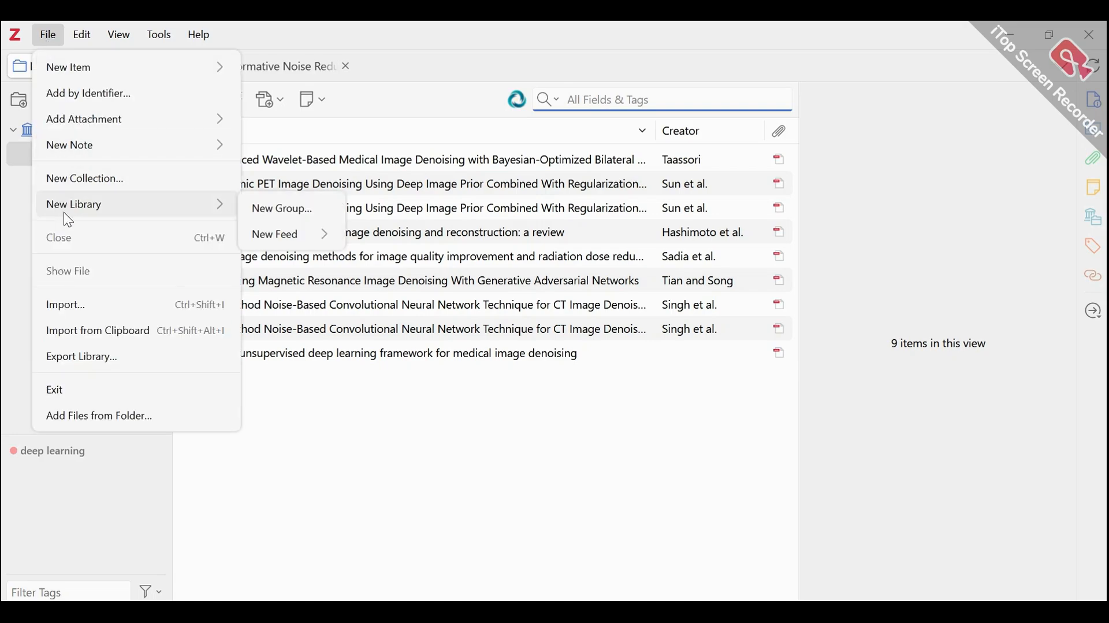
{"action": "left_click", "coordinate": [108, 425]}
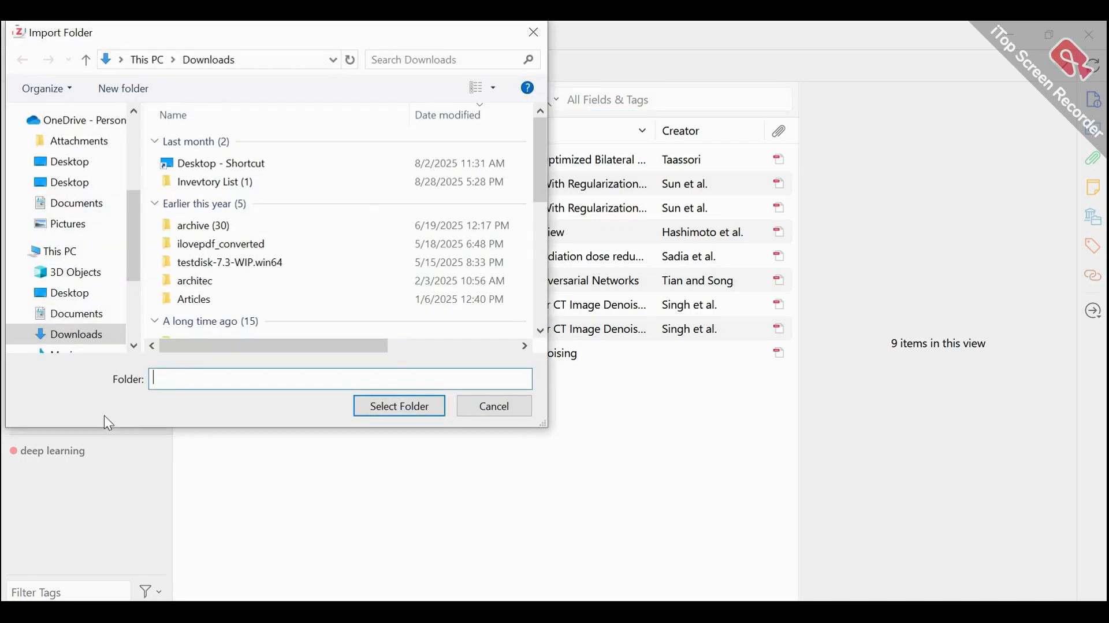
{"action": "left_click_drag", "start_coordinate": [131, 251], "coordinate": [129, 302]}
{"action": "left_click", "coordinate": [111, 302]}
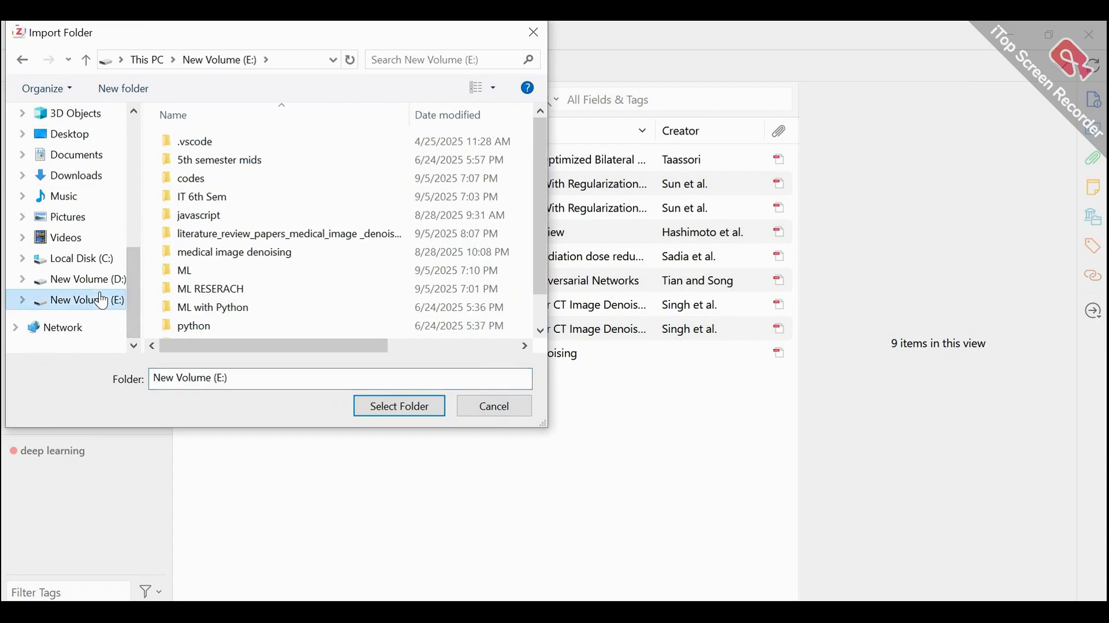
{"action": "left_click", "coordinate": [259, 237]}
{"action": "left_click", "coordinate": [413, 401]}
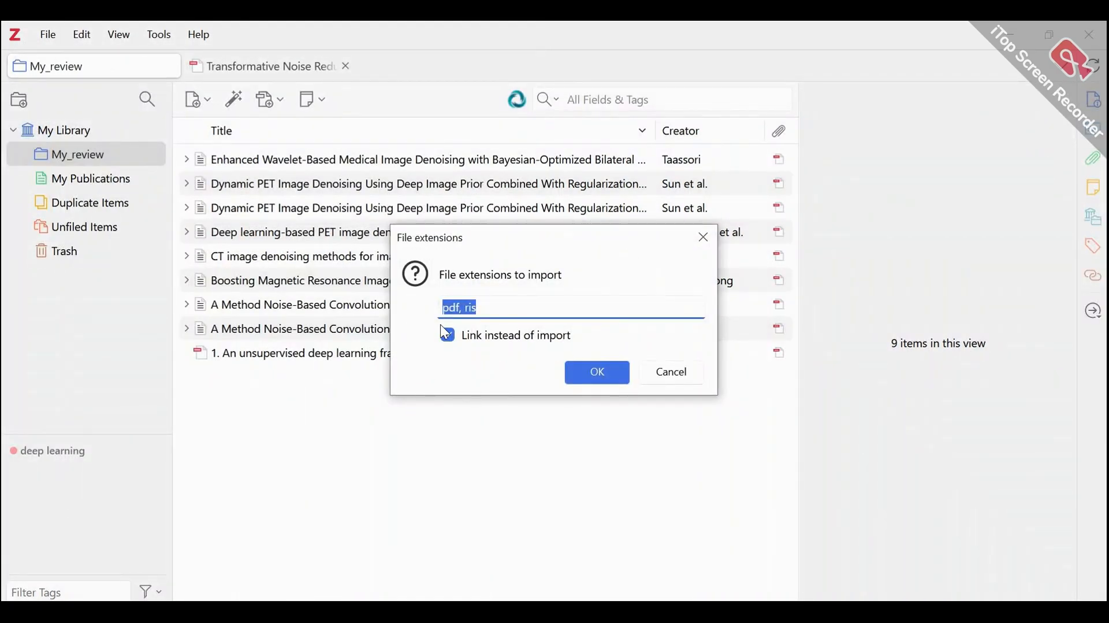
- Add the folder's pdf and ris files as links instead of imported copies, and dismiss the metadata retrieval
{"action": "left_click", "coordinate": [446, 335]}
{"action": "left_click", "coordinate": [600, 370]}
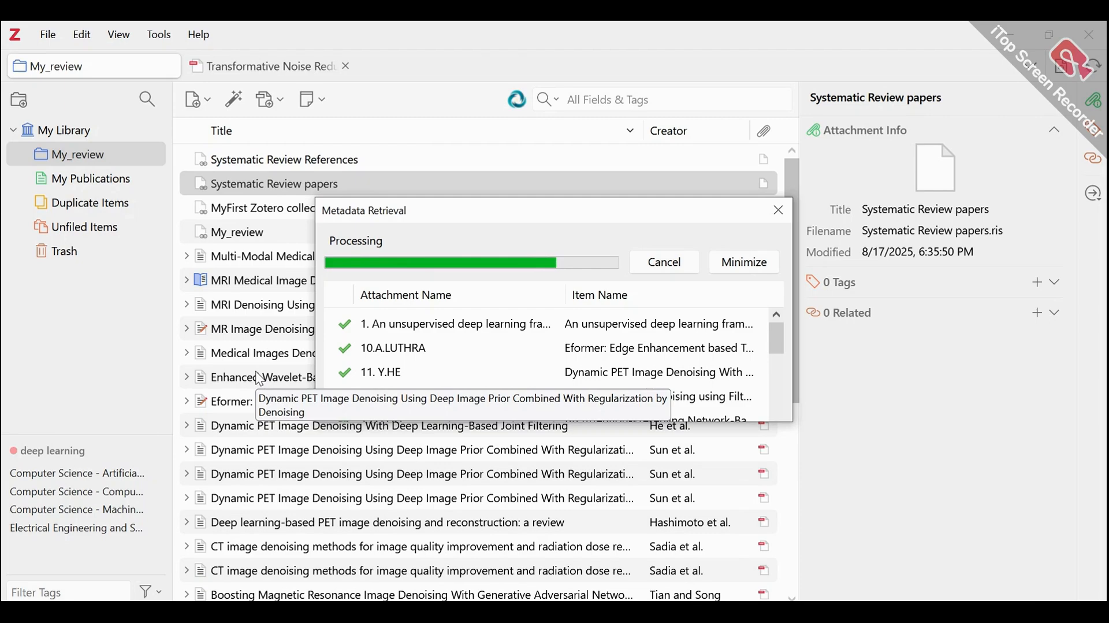
{"action": "left_click", "coordinate": [681, 262]}
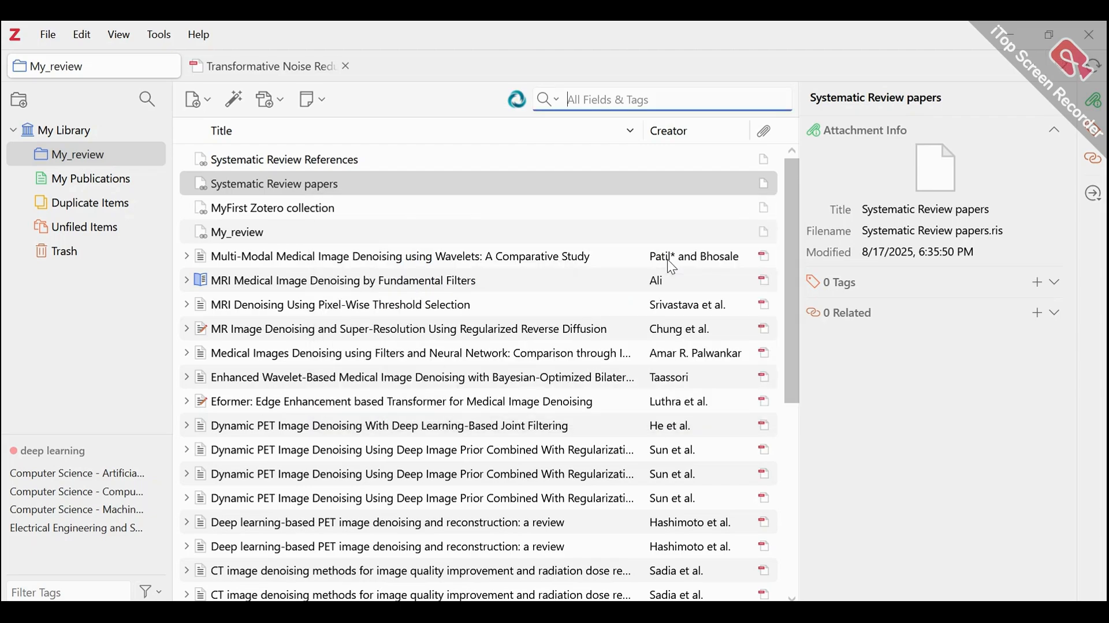
- Review the items added to My_review and examine the metadata and attachment of "Medical Images Denoising using Filters and Neural Network"
{"action": "scroll", "coordinate": [535, 318], "scroll_direction": "down", "scroll_amount": 5}
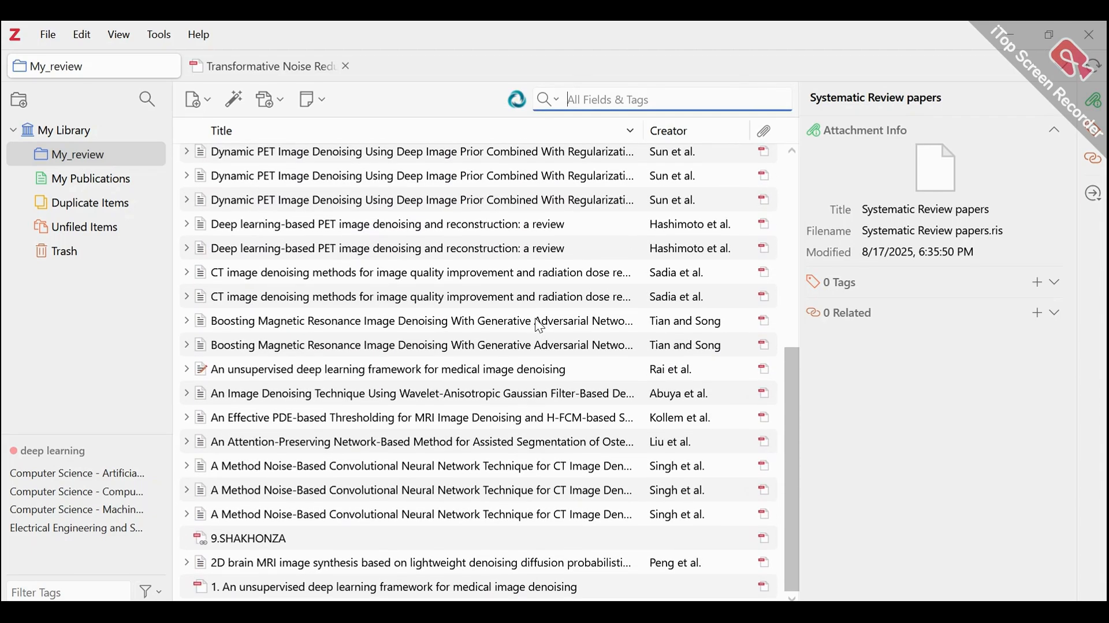
{"action": "scroll", "coordinate": [362, 345], "scroll_direction": "up", "scroll_amount": 6}
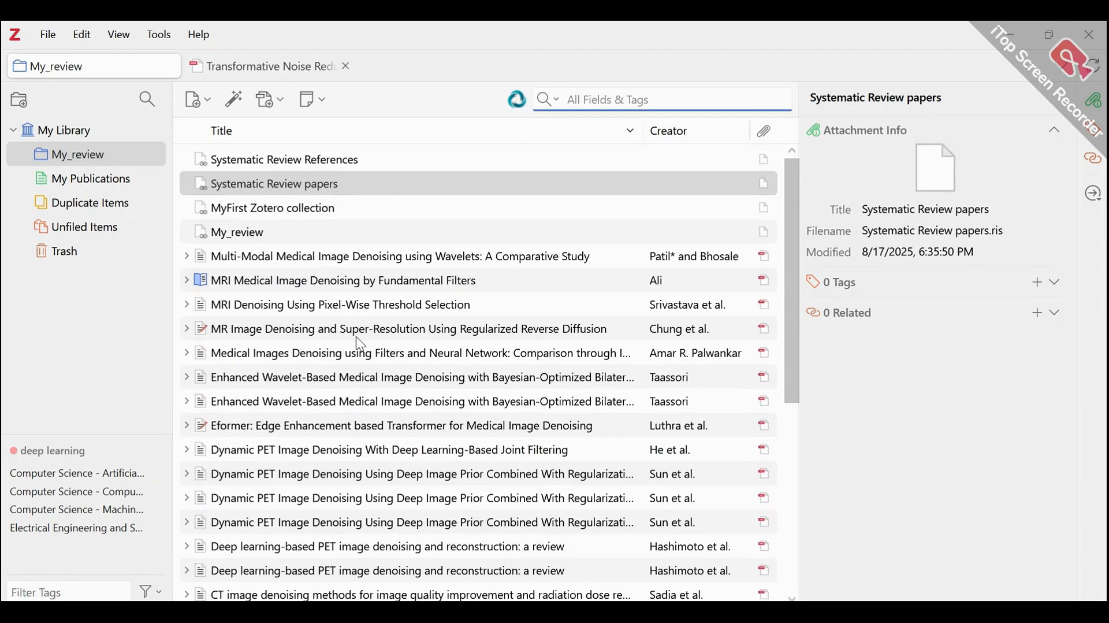
{"action": "left_click", "coordinate": [371, 353]}
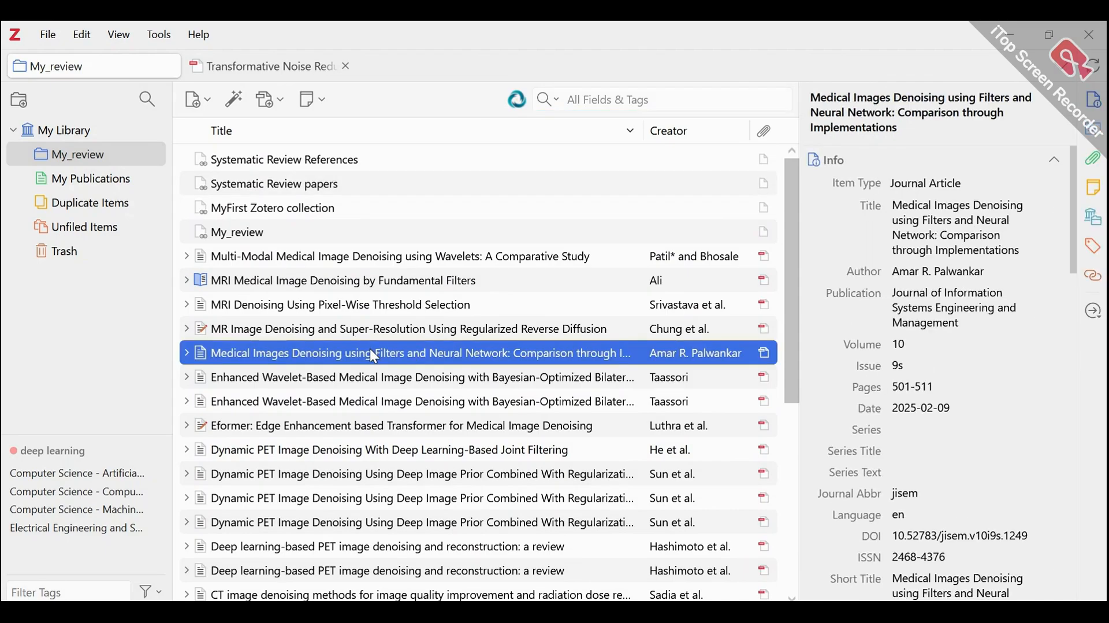
{"action": "scroll", "coordinate": [931, 419], "scroll_direction": "down", "scroll_amount": 5}
{"action": "scroll", "coordinate": [930, 419], "scroll_direction": "up", "scroll_amount": 5}
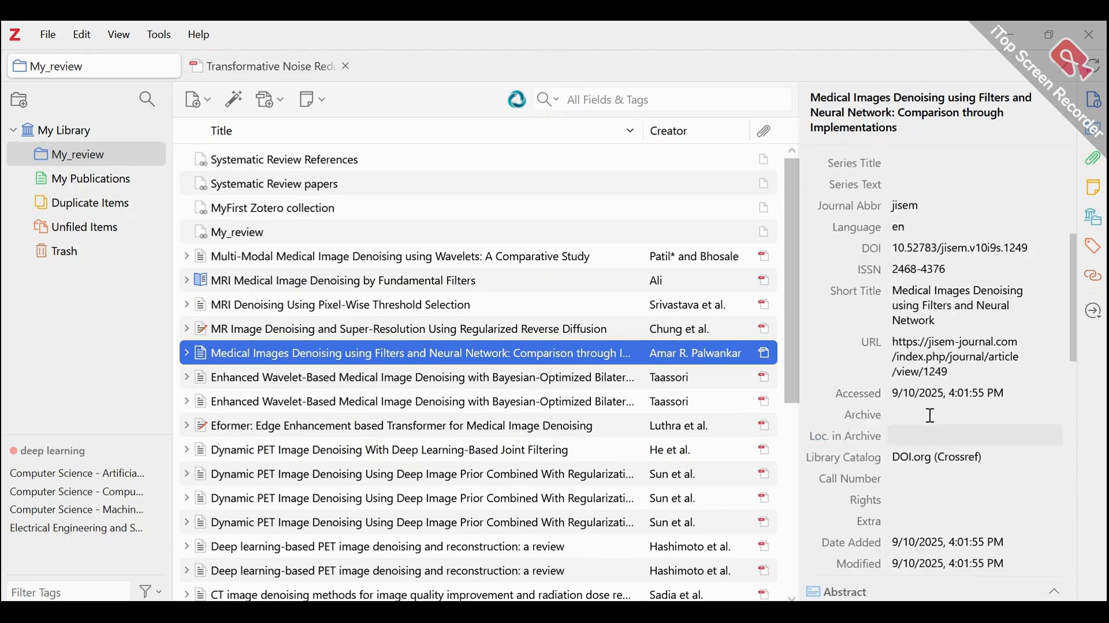
{"action": "scroll", "coordinate": [929, 415], "scroll_direction": "down", "scroll_amount": 8}
{"action": "scroll", "coordinate": [486, 491], "scroll_direction": "down", "scroll_amount": 2}
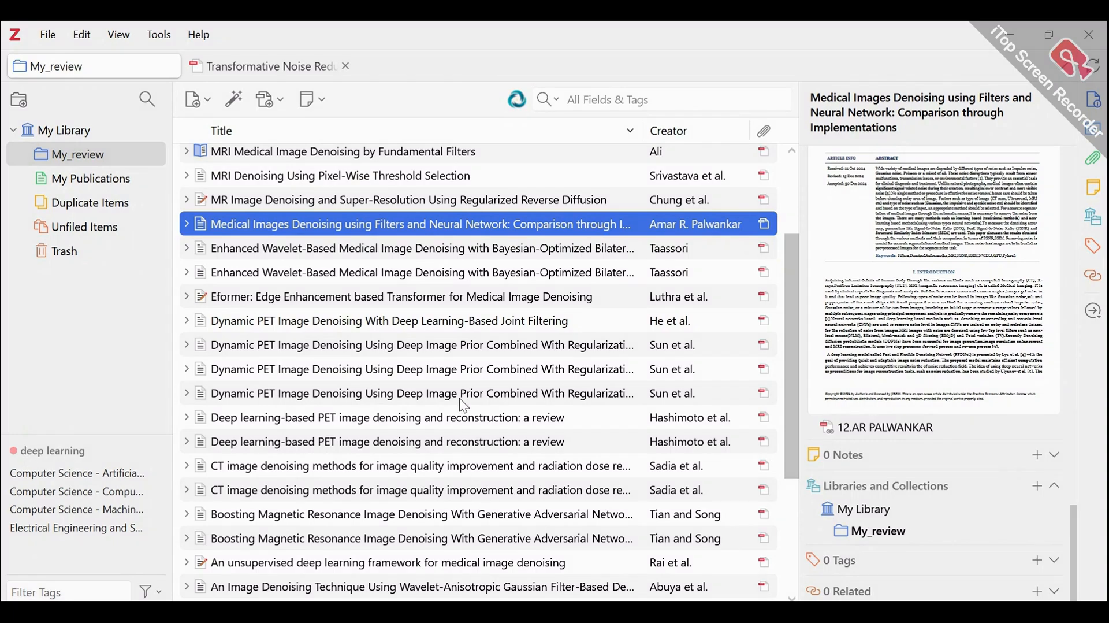
{"action": "scroll", "coordinate": [459, 397], "scroll_direction": "up", "scroll_amount": 2}
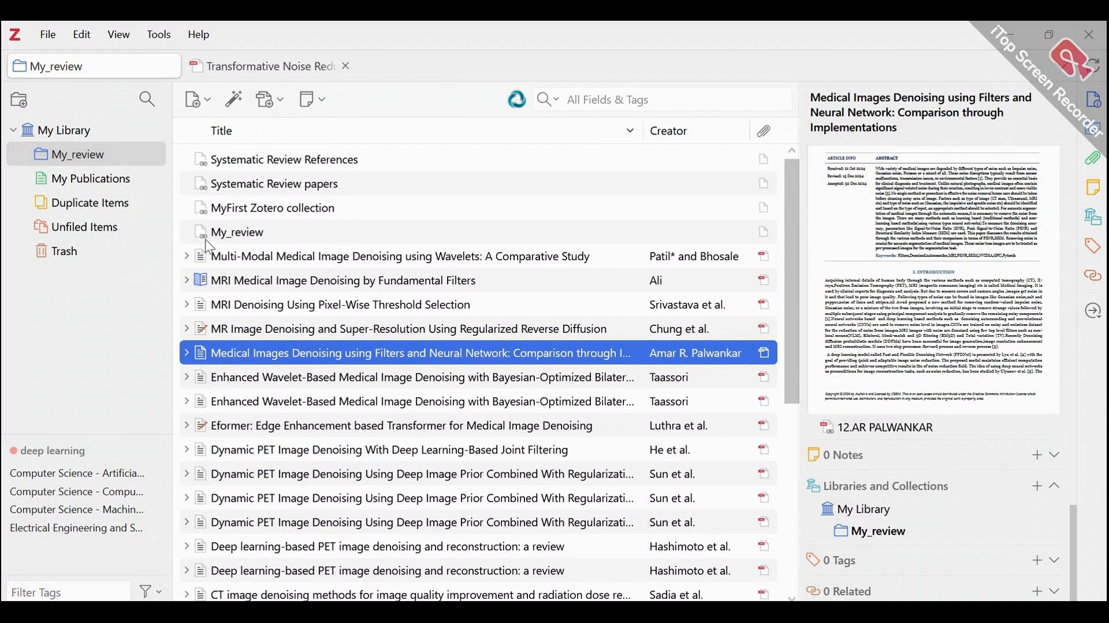
- Check the installed plugins in the plugin manager, including papersgpt, and return to the My_review collection
{"action": "left_click", "coordinate": [150, 42]}
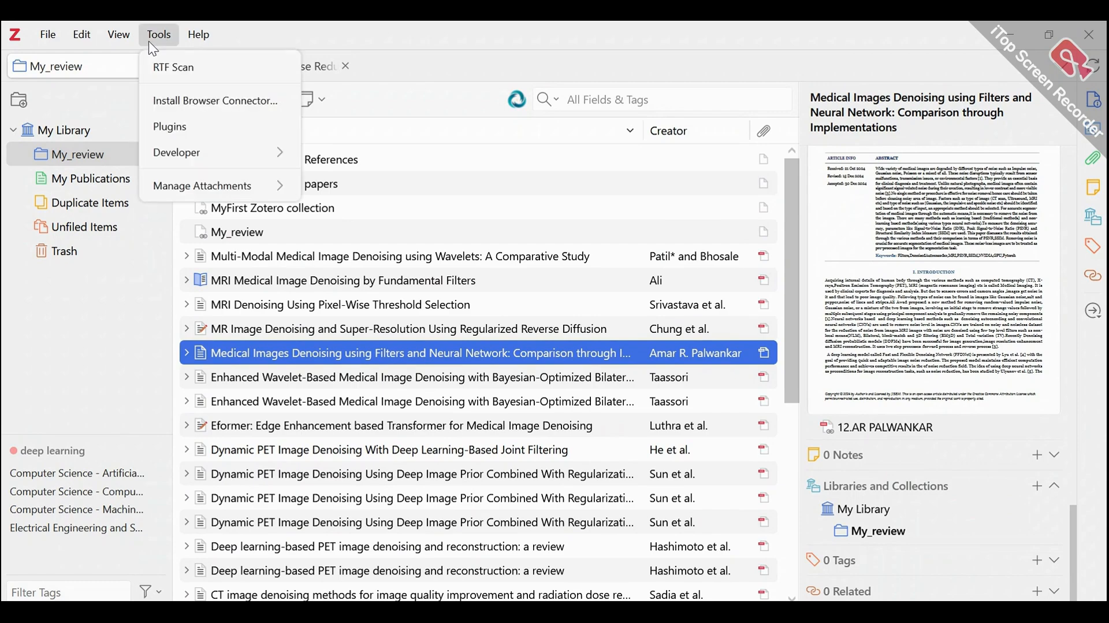
{"action": "left_click", "coordinate": [186, 123]}
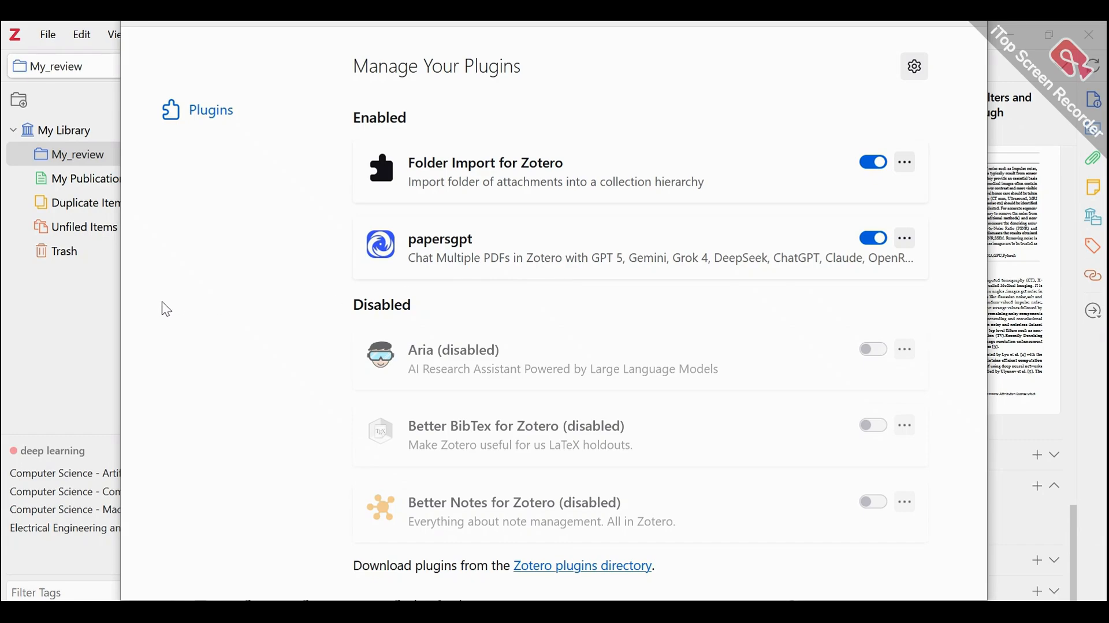
{"action": "left_click", "coordinate": [92, 316]}
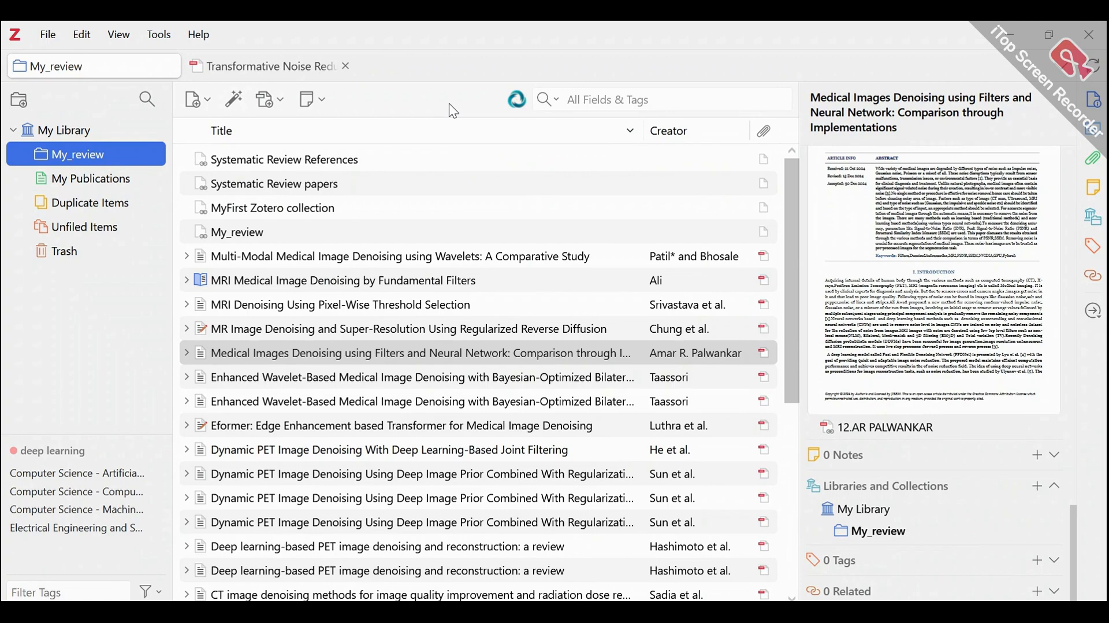
- Open PapersGPT for "Medical Images Denoising using Filters and Neural Network" and examine the available AI providers, keeping Gemini selected
{"action": "left_click", "coordinate": [518, 106]}
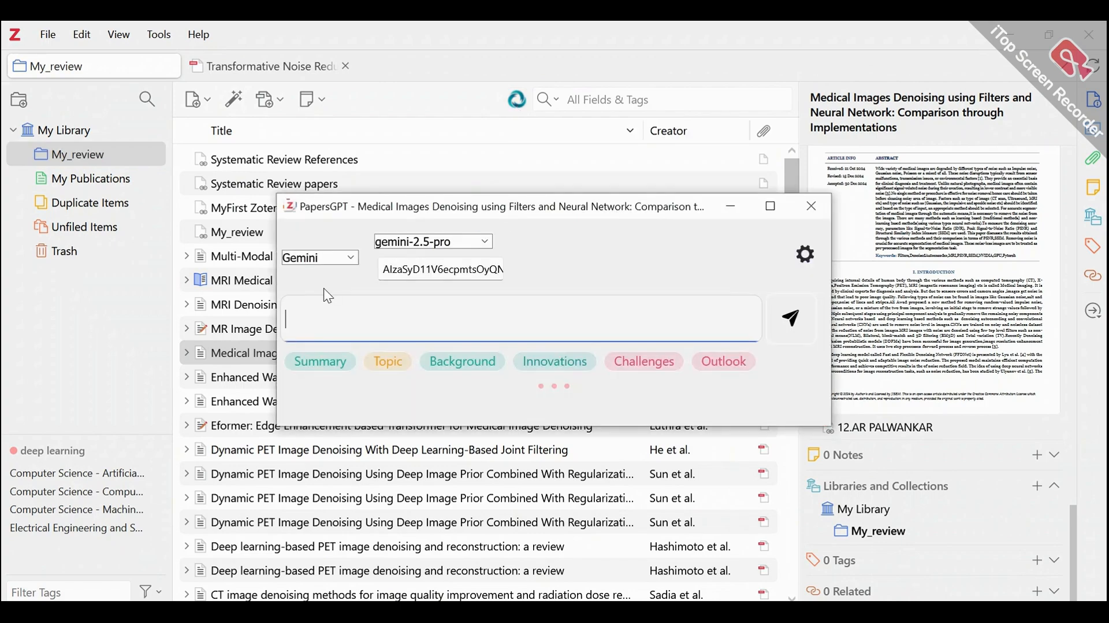
{"action": "left_click", "coordinate": [346, 265]}
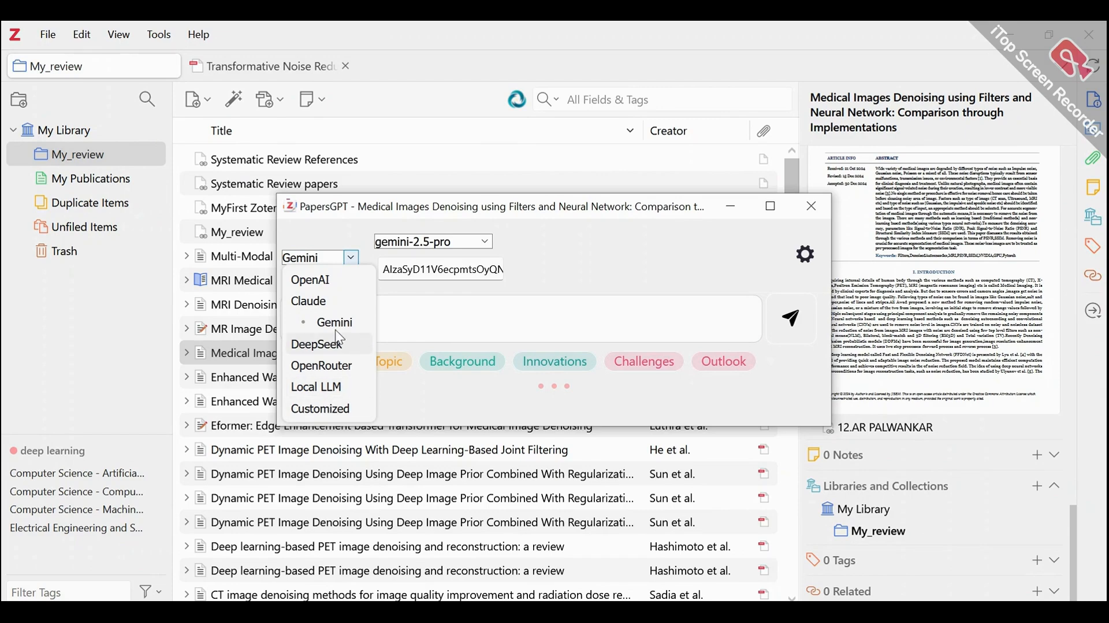
{"action": "left_click", "coordinate": [348, 258]}
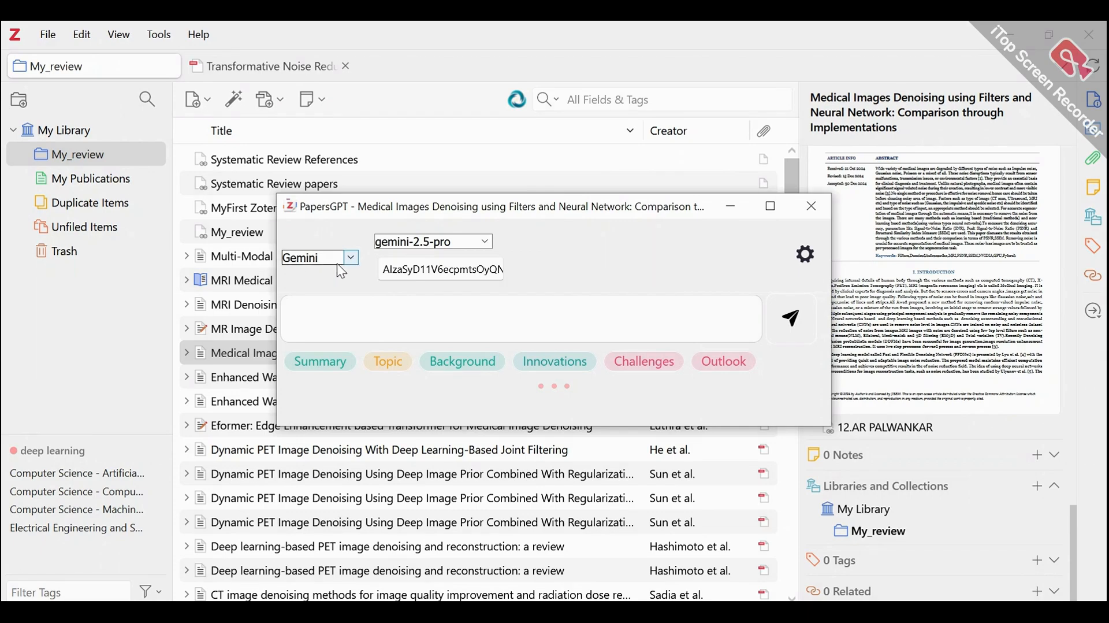
{"action": "left_click", "coordinate": [321, 312]}
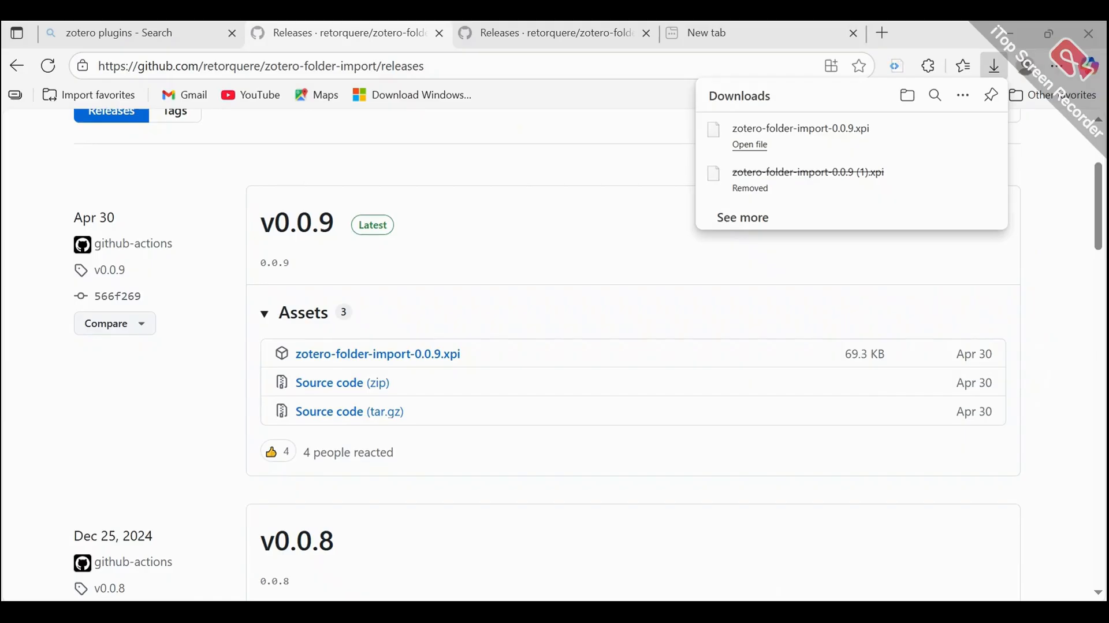
- In the browser, search for "gemini api key" and follow the Using Gemini API keys page to Google AI Studio
{"action": "left_click", "coordinate": [734, 29]}
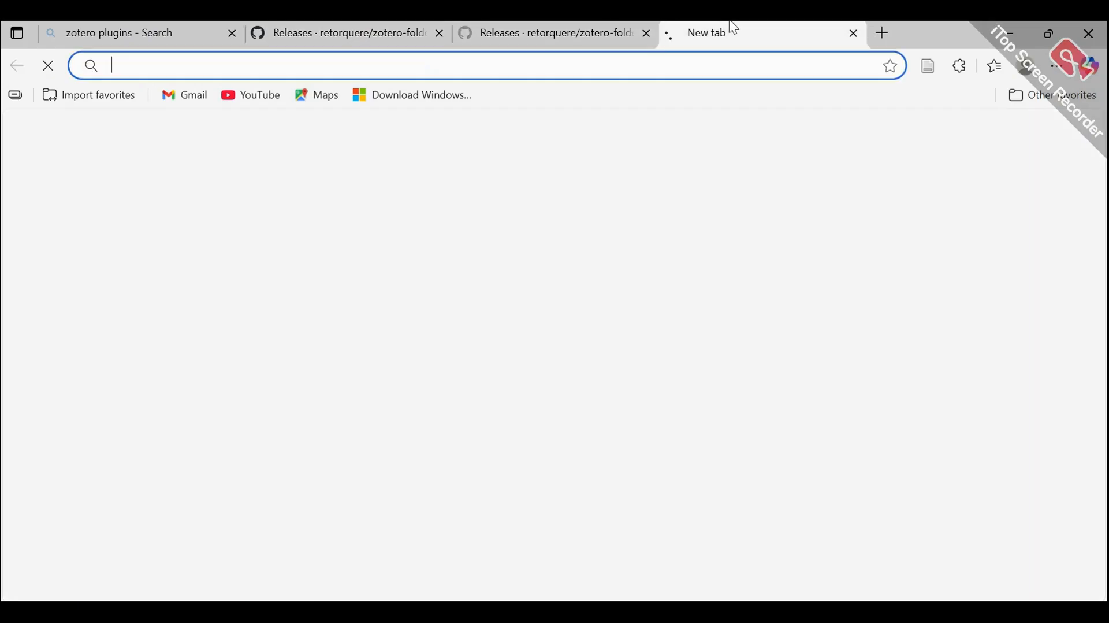
{"action": "left_click", "coordinate": [311, 56]}
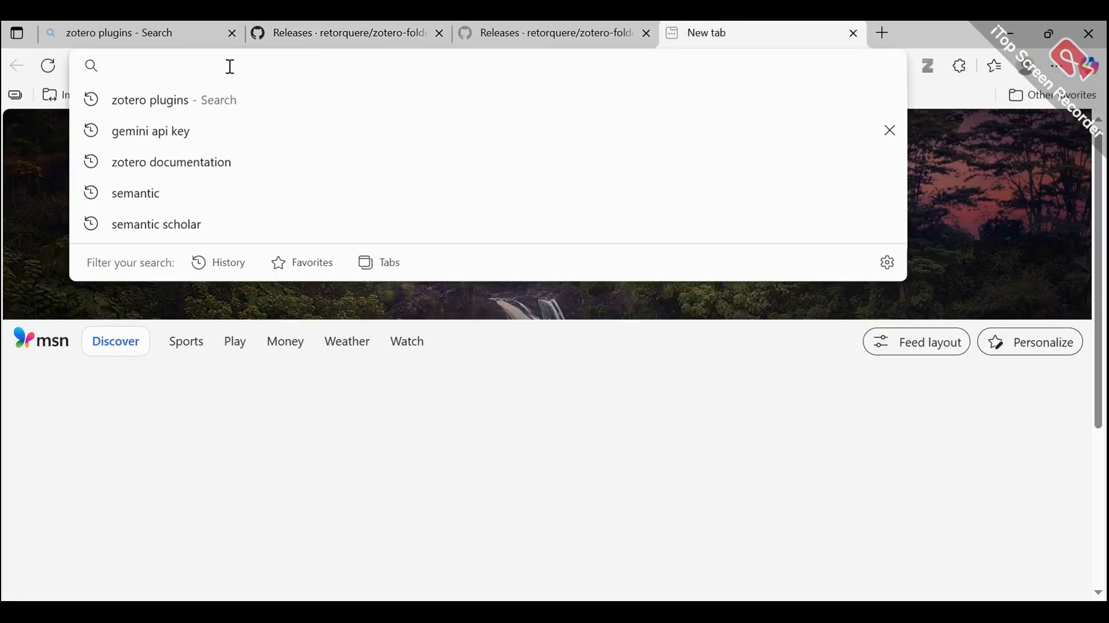
{"action": "left_click", "coordinate": [175, 129]}
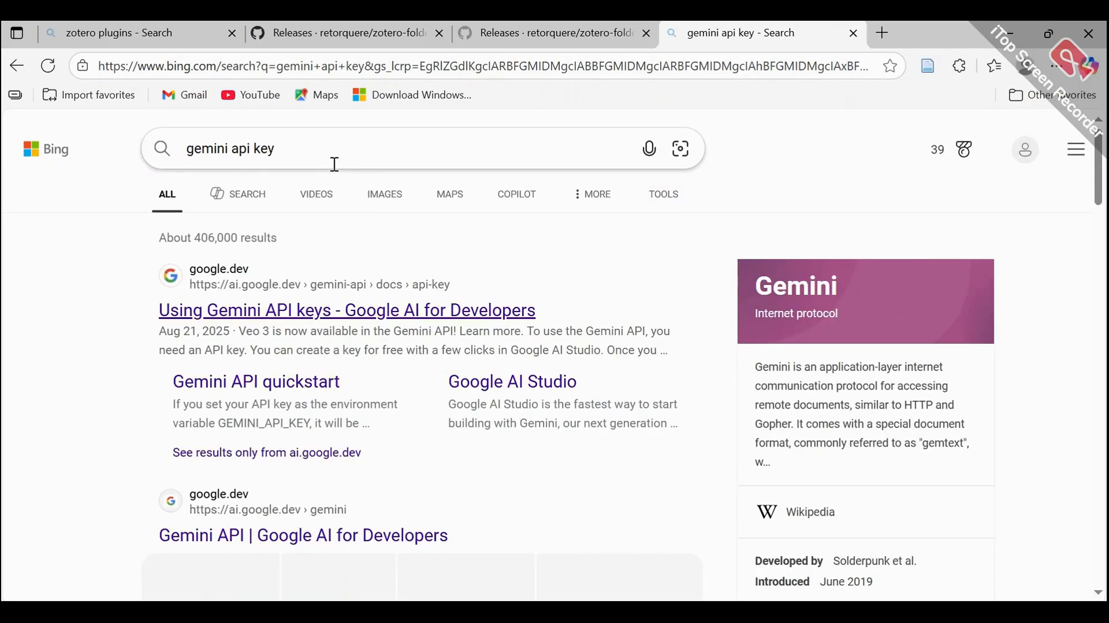
{"action": "left_click", "coordinate": [275, 314]}
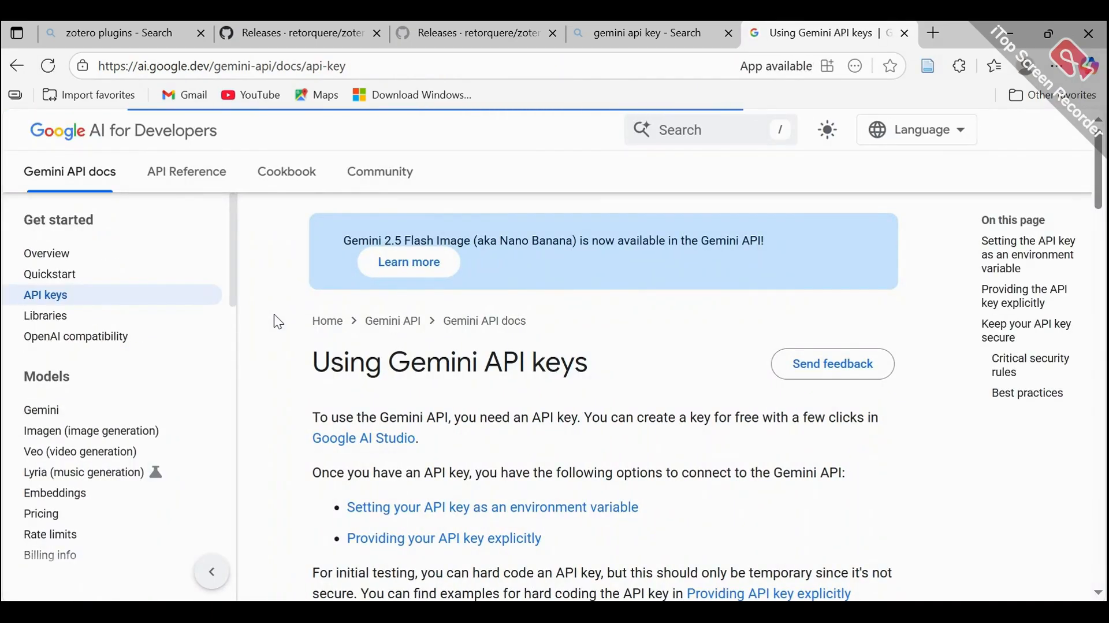
{"action": "scroll", "coordinate": [315, 355], "scroll_direction": "down", "scroll_amount": 1}
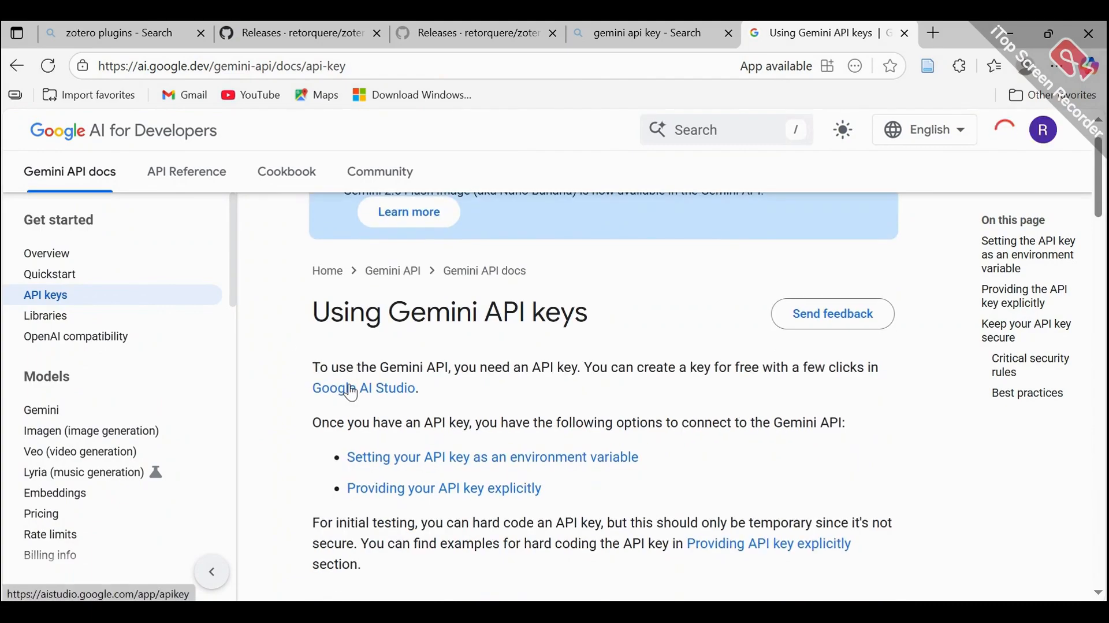
{"action": "left_click", "coordinate": [351, 393]}
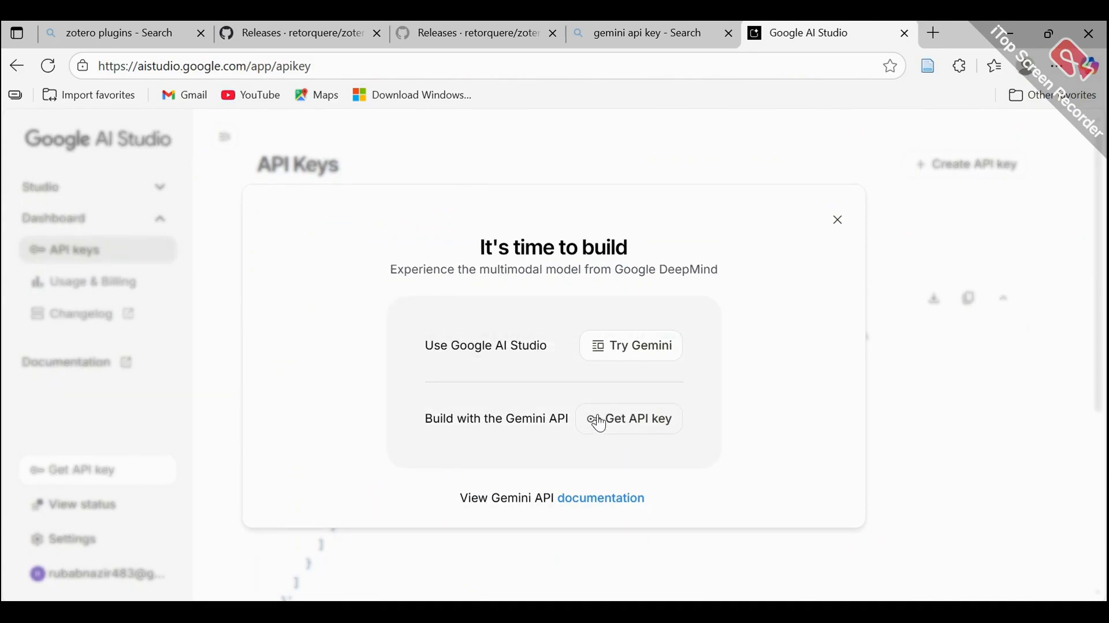
- Create a Gemini API key in a new project and copy the generated key
{"action": "left_click", "coordinate": [639, 426]}
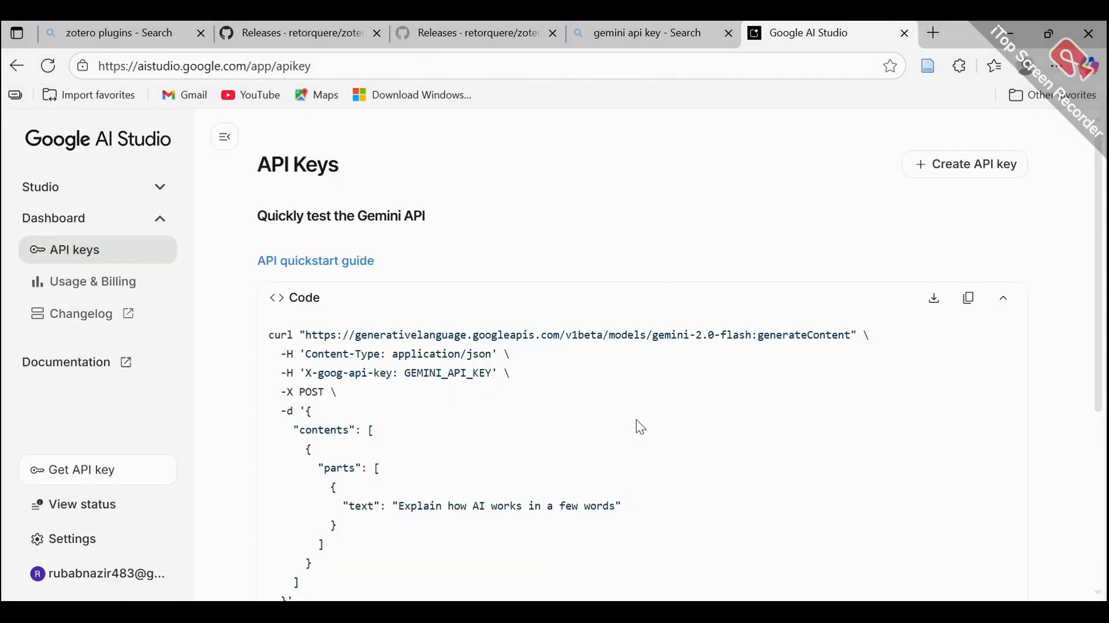
{"action": "left_click", "coordinate": [971, 170]}
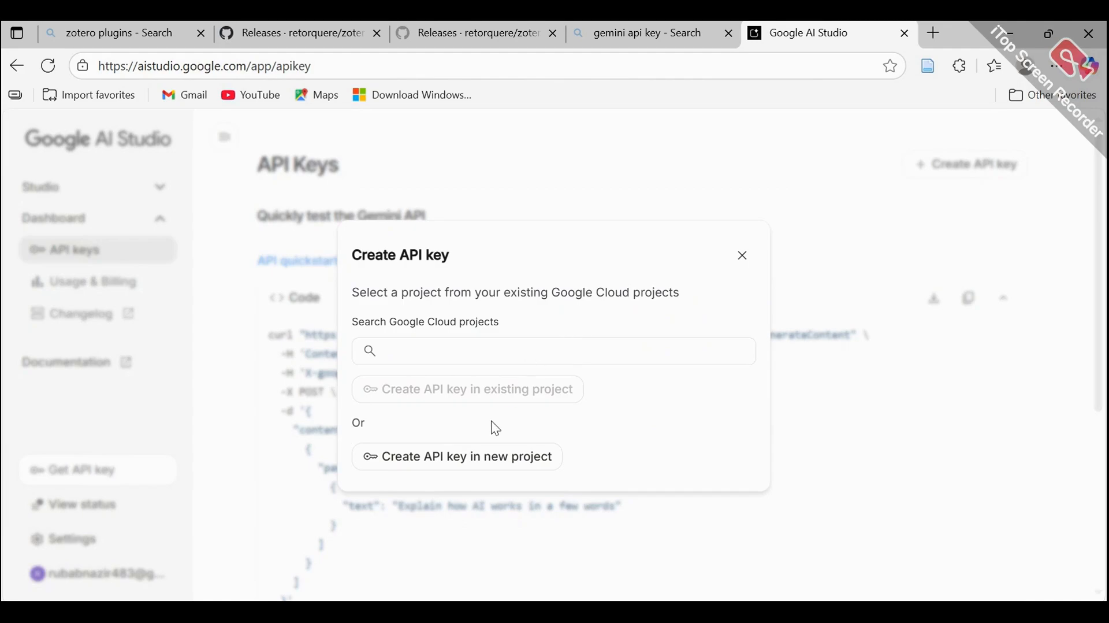
{"action": "left_click", "coordinate": [469, 456]}
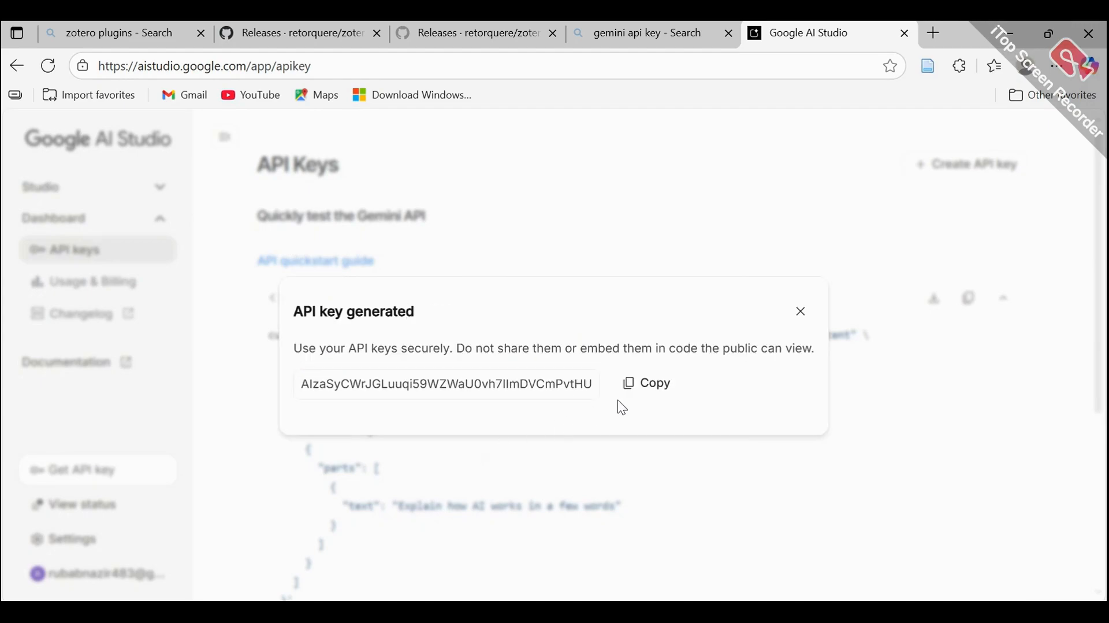
{"action": "left_click", "coordinate": [649, 388]}
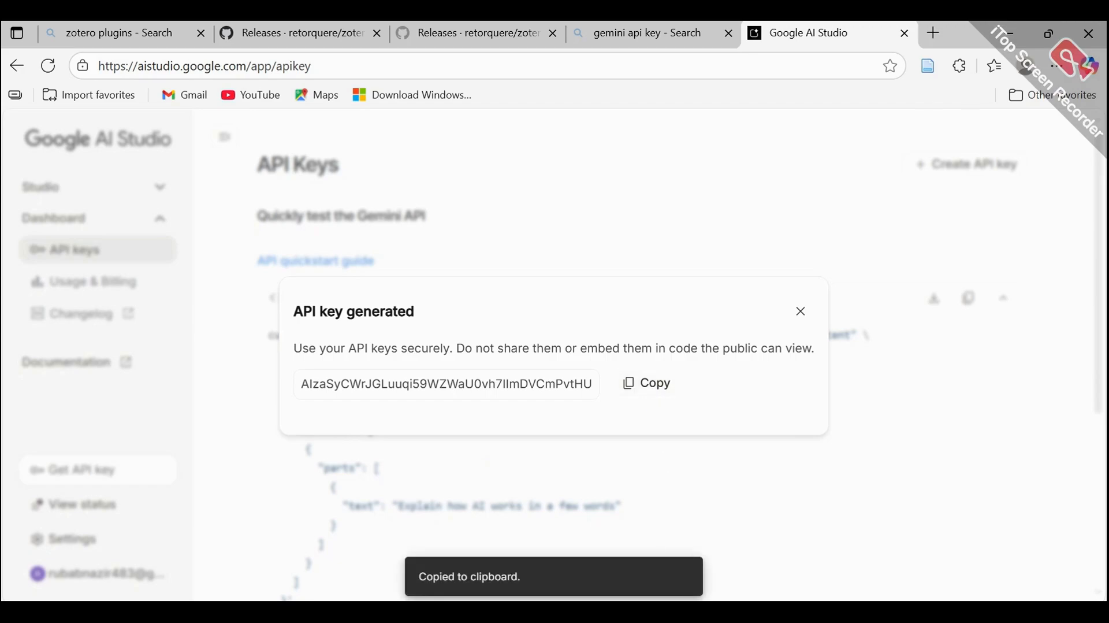
- Switch back to Zotero, open PapersGPT for the selected paper, and generate its summary with gemini-2.5-pro
{"action": "left_click", "coordinate": [661, 611]}
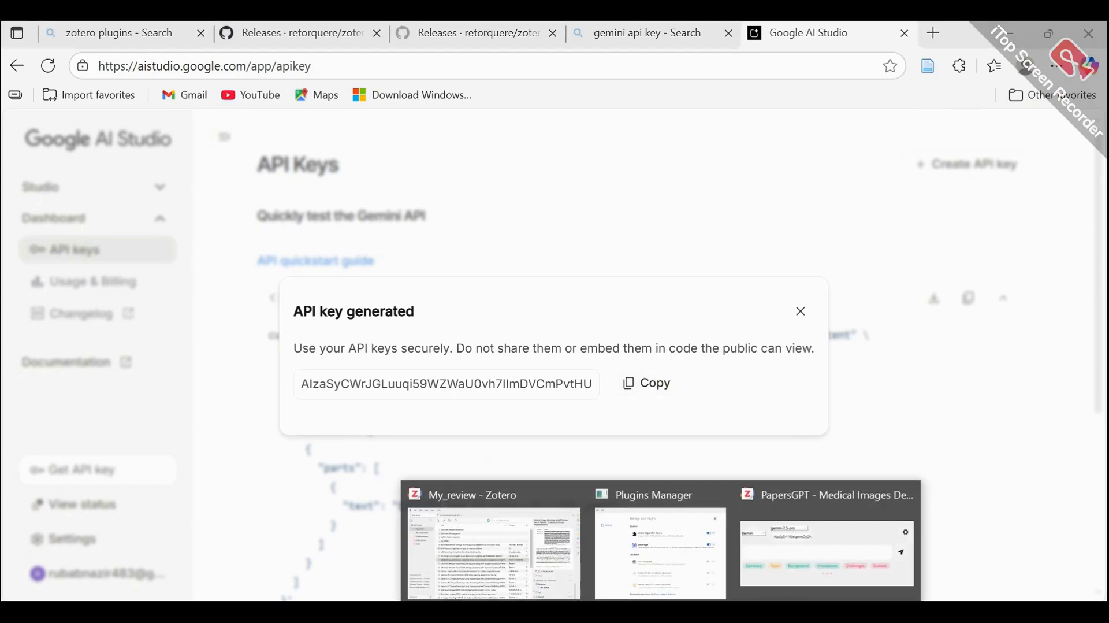
{"action": "left_click", "coordinate": [797, 558]}
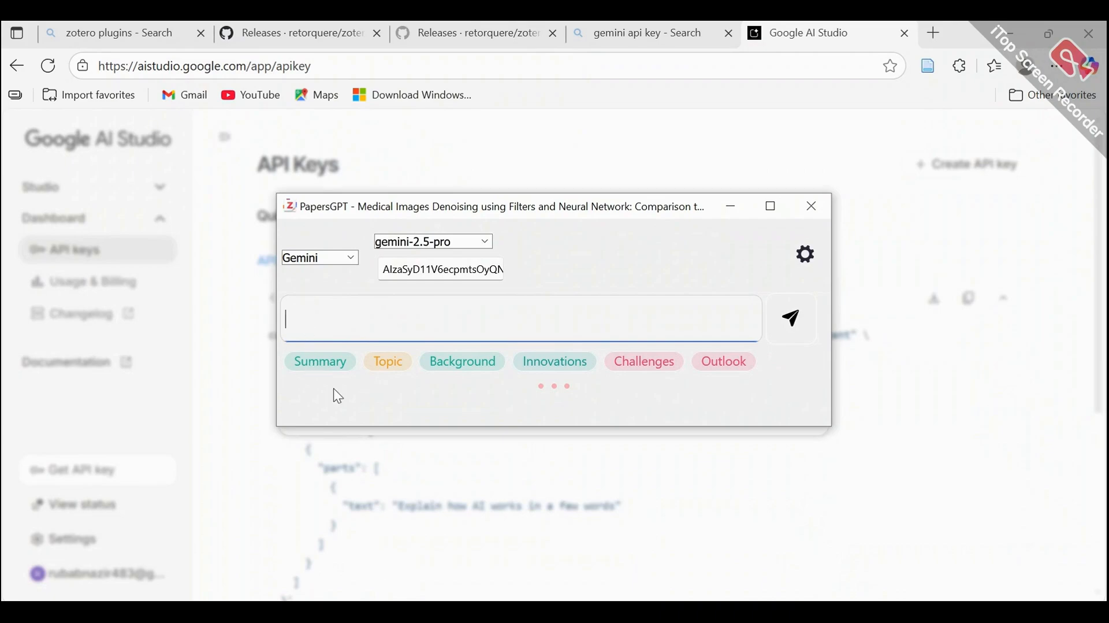
{"action": "mouse_move", "coordinate": [659, 611]}
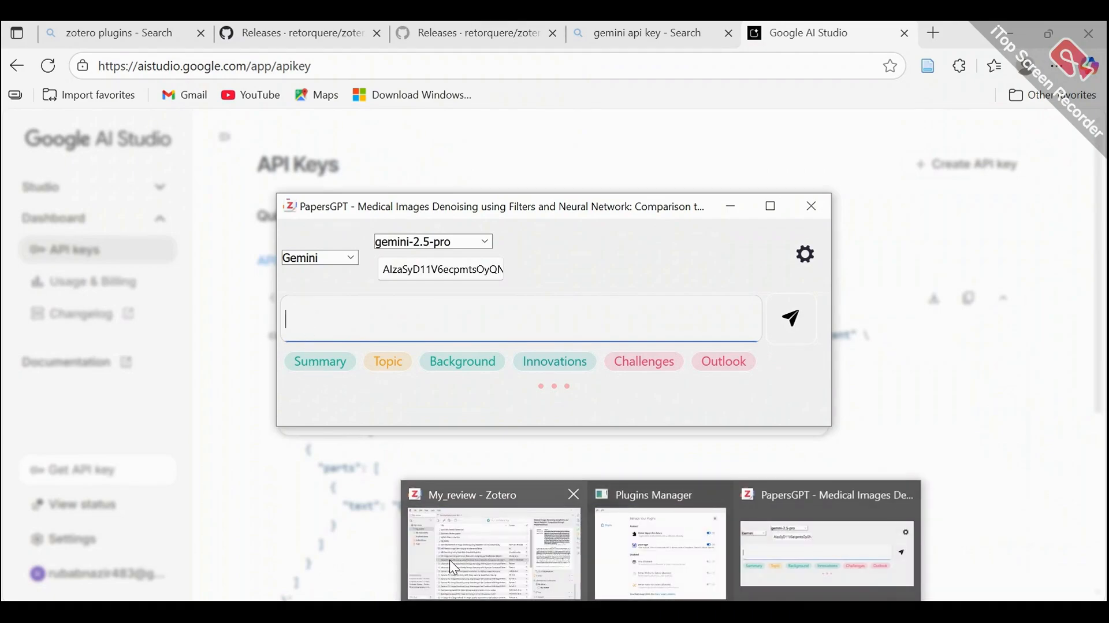
{"action": "left_click", "coordinate": [453, 563]}
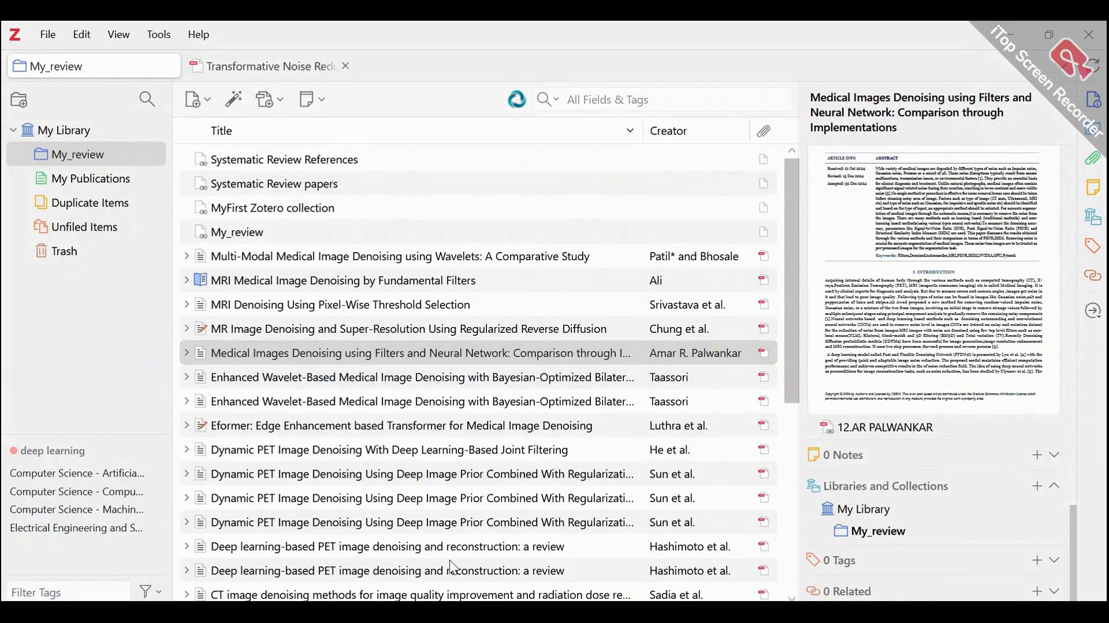
{"action": "left_click", "coordinate": [519, 100]}
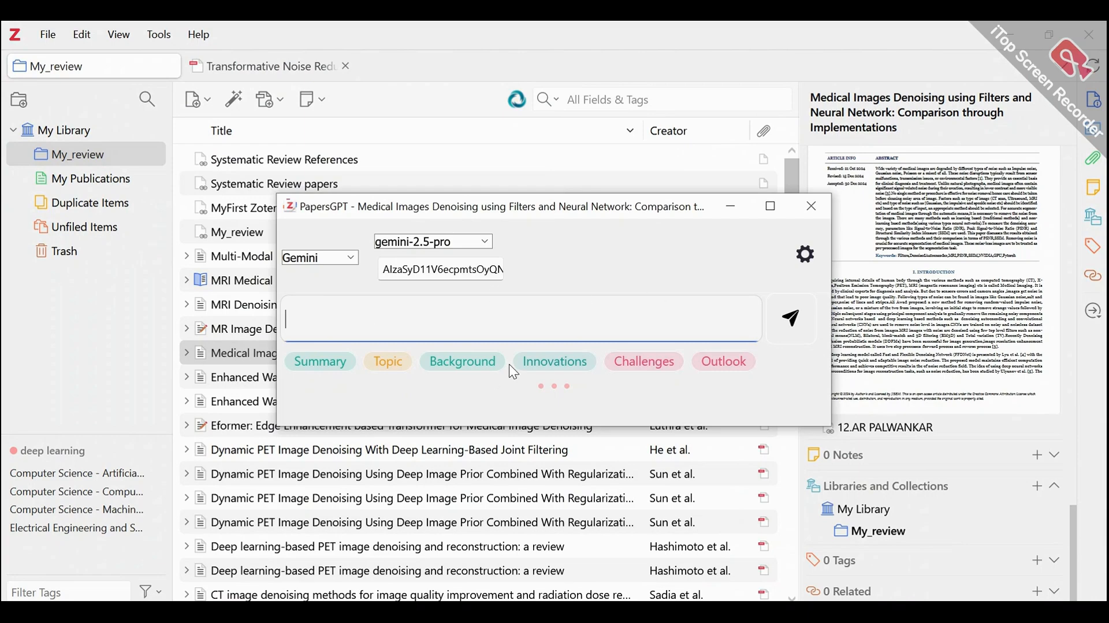
{"action": "left_click", "coordinate": [309, 361]}
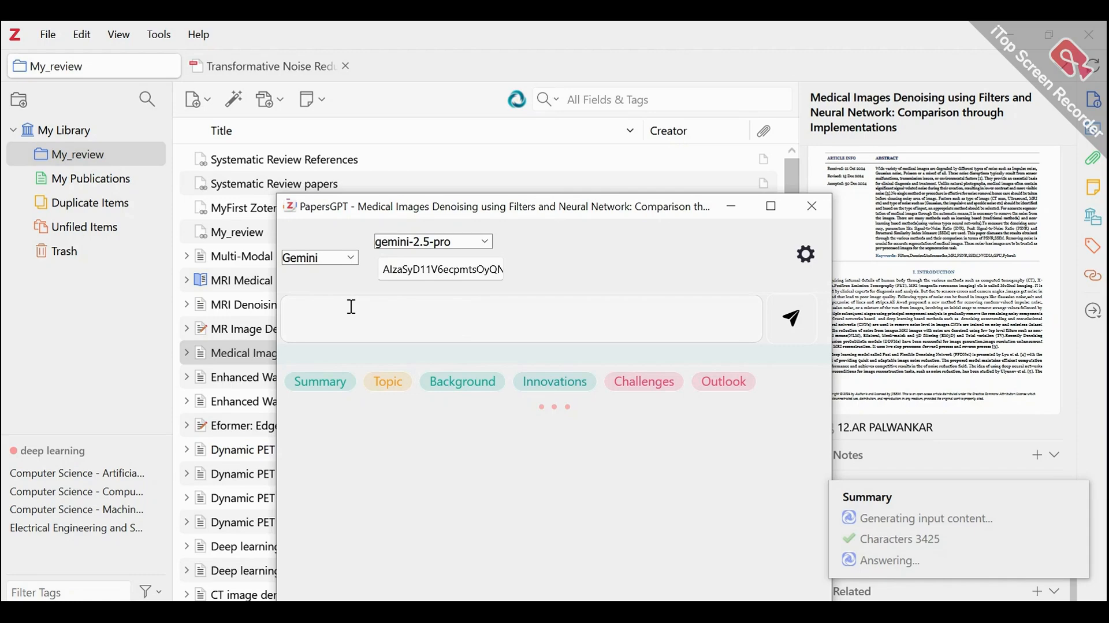
- Enlarge the PapersGPT window, read through the generated summary, and close it
{"action": "left_click", "coordinate": [773, 206]}
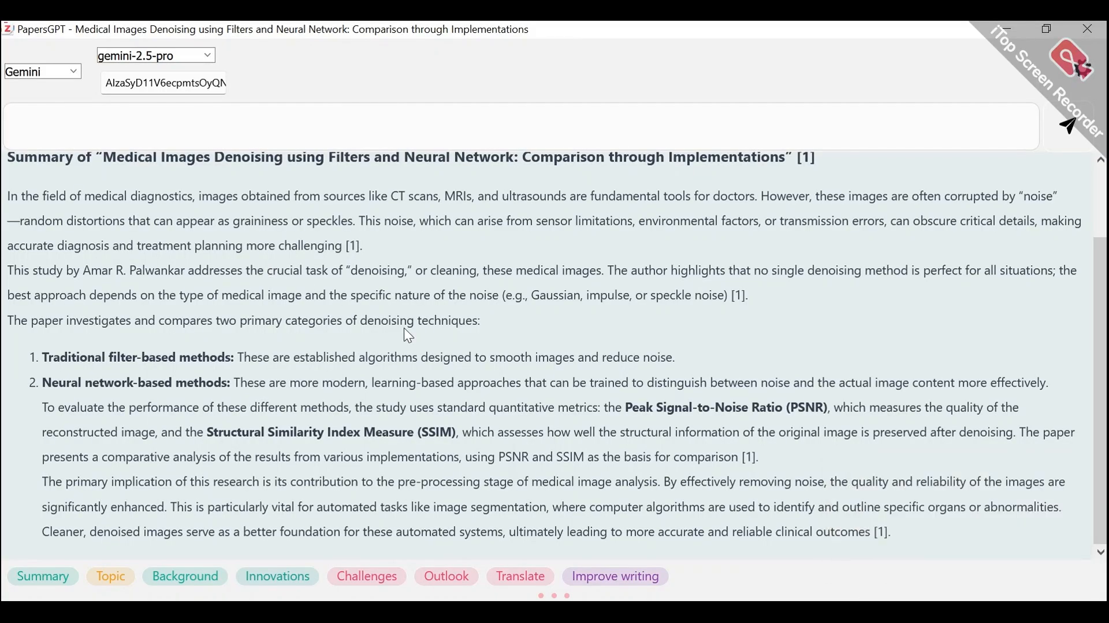
{"action": "scroll", "coordinate": [408, 335], "scroll_direction": "up", "scroll_amount": 2}
{"action": "scroll", "coordinate": [408, 335], "scroll_direction": "down", "scroll_amount": 1}
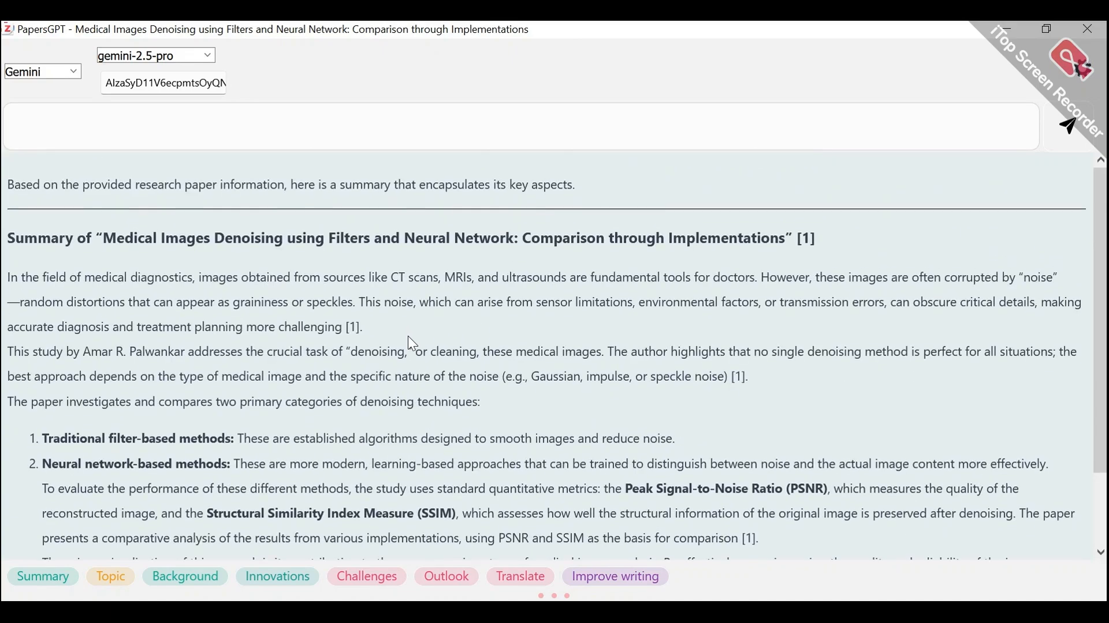
{"action": "left_click", "coordinate": [1092, 29]}
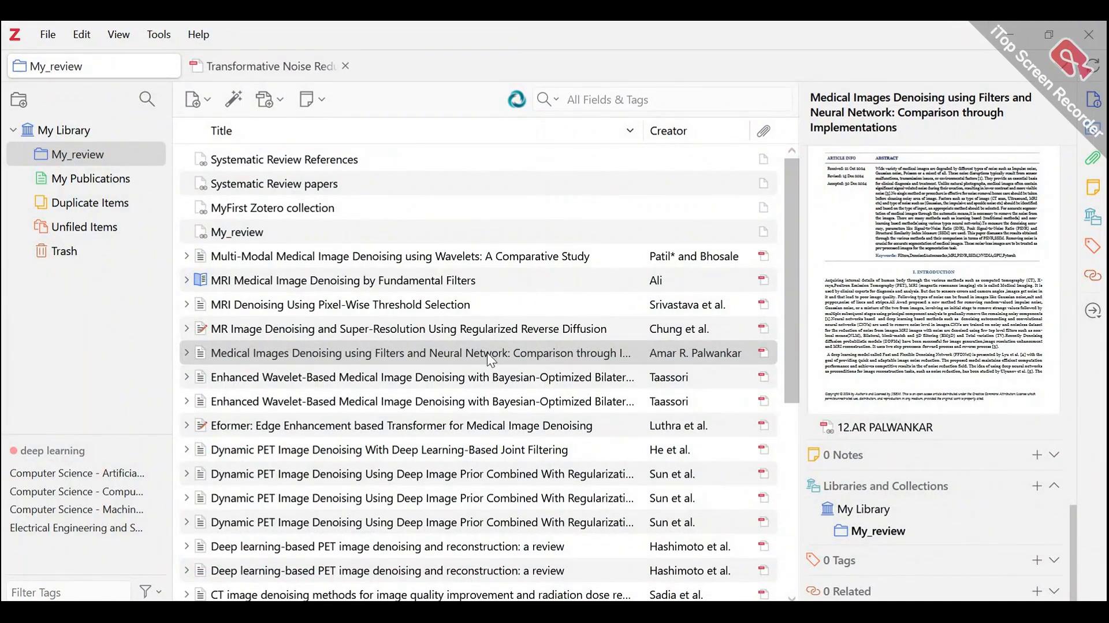
- Select "Medical Images Denoising using Filters and Neural Network" together with the first Enhanced Wavelet-Based paper below it and open their item options
{"action": "scroll", "coordinate": [390, 407], "scroll_direction": "down", "scroll_amount": 1}
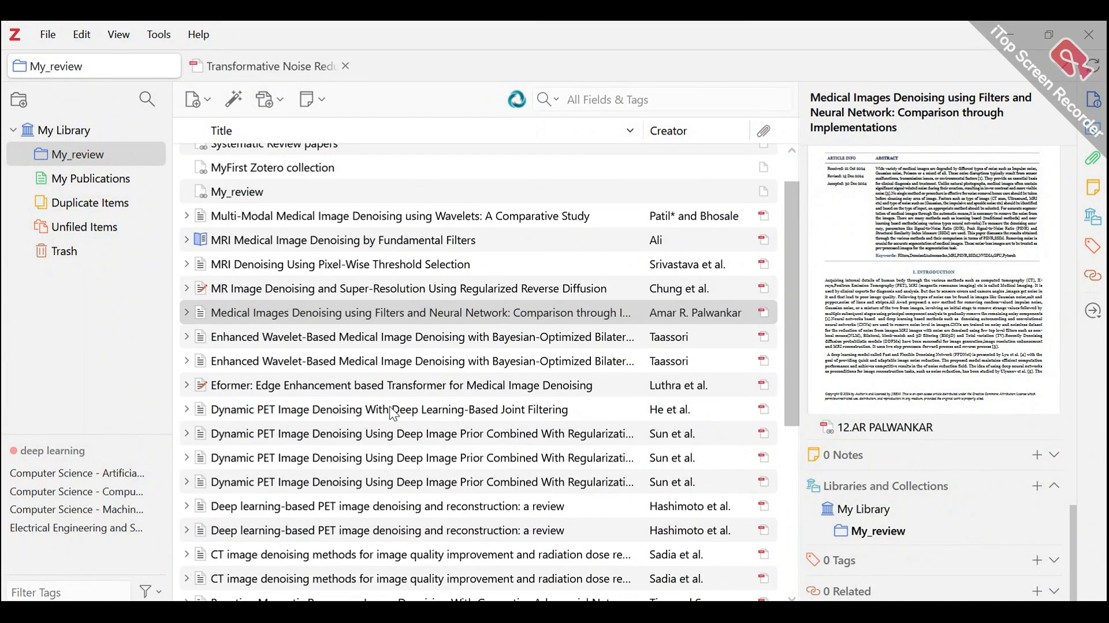
{"action": "left_click", "coordinate": [411, 313]}
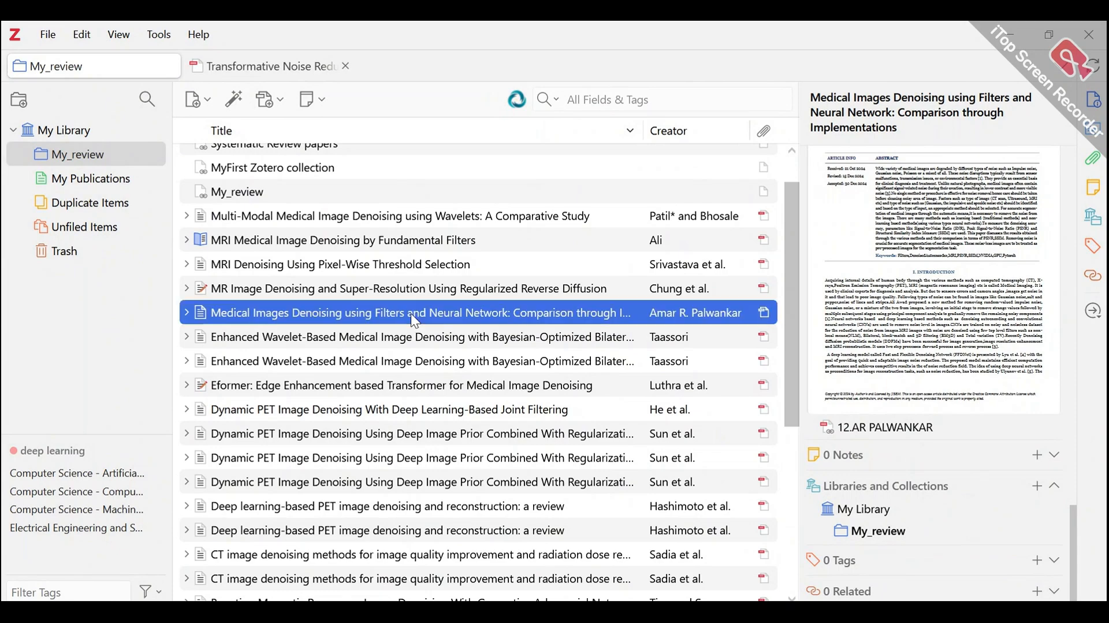
{"action": "key", "text": "shift+Down"}
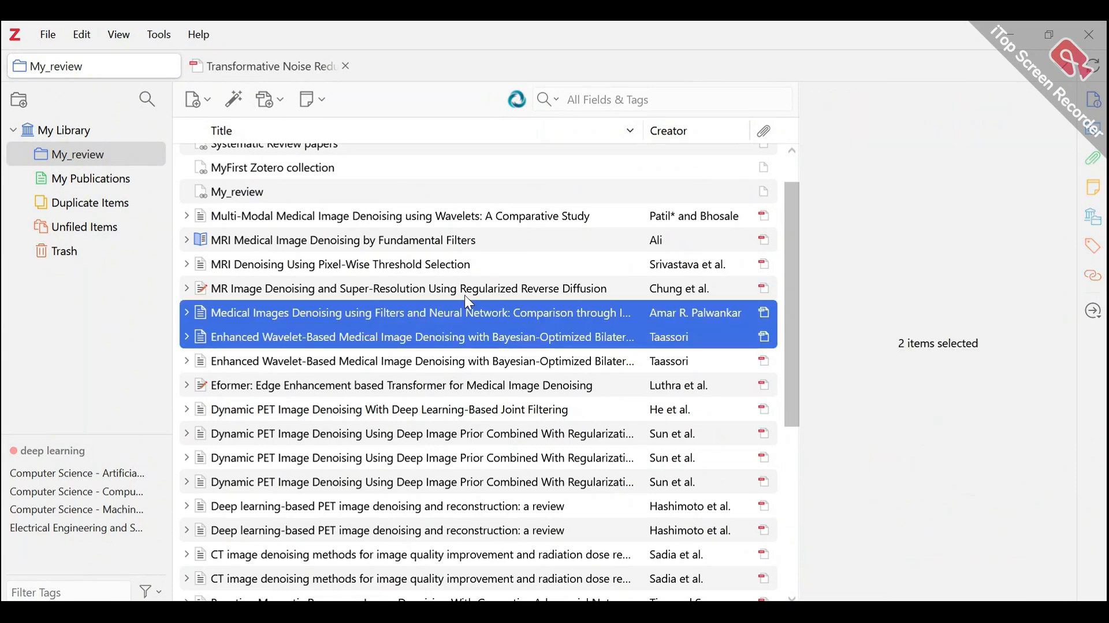
{"action": "right_click", "coordinate": [469, 334]}
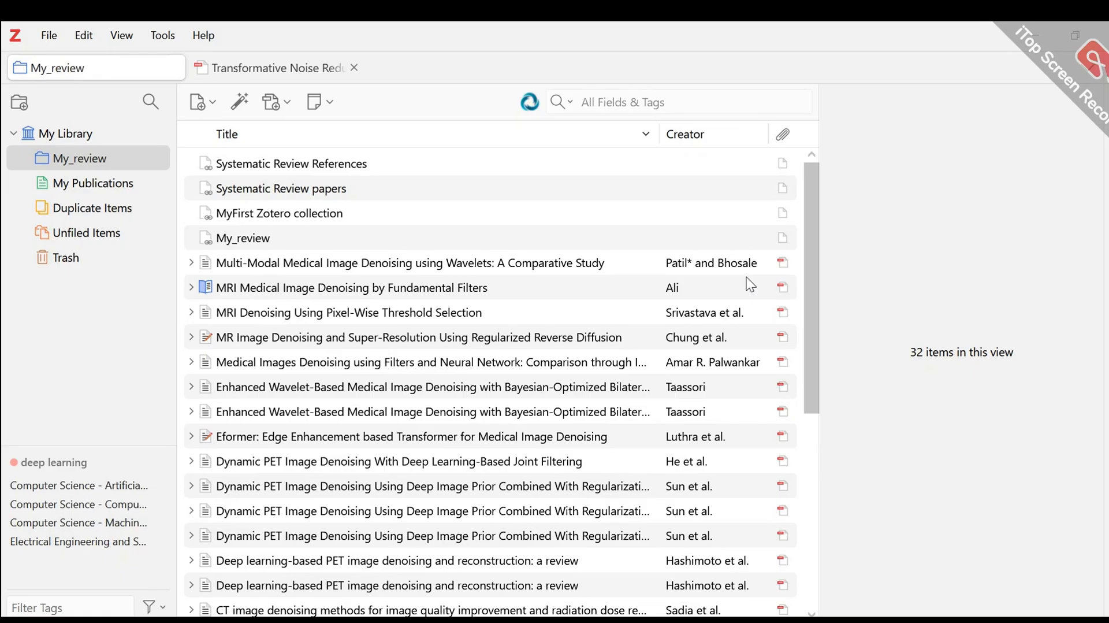
- Switch to Word and cite the third "Dynamic PET Image Denoising" entry from My_review at the second paragraph's end, using Zotero's Classic View
{"action": "key", "text": "alt+Tab"}
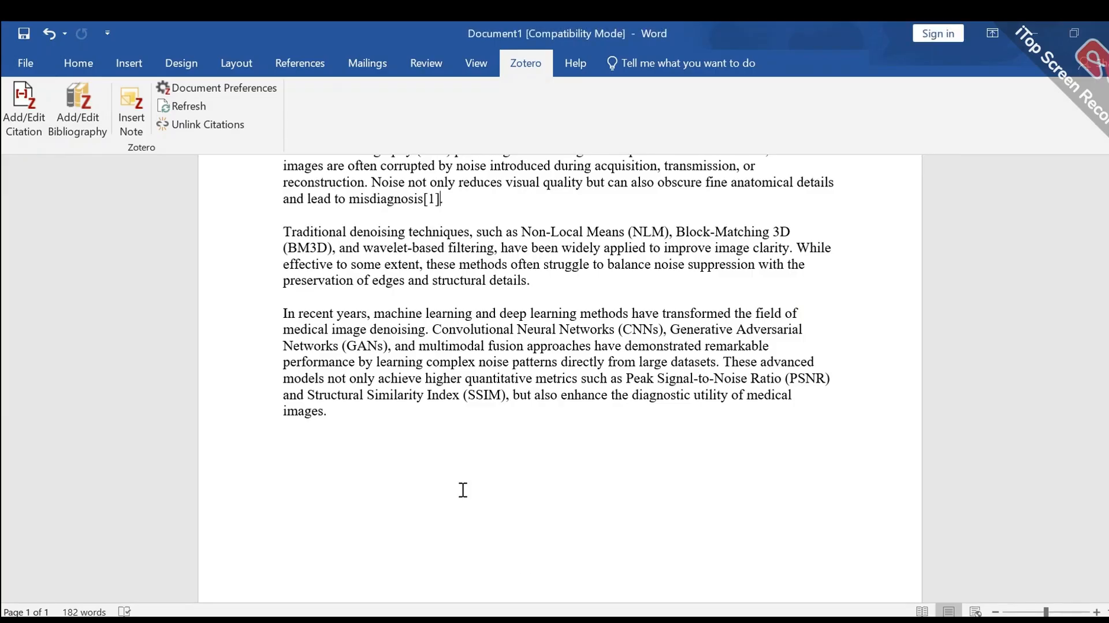
{"action": "scroll", "coordinate": [525, 334], "scroll_direction": "up", "scroll_amount": 3}
{"action": "scroll", "coordinate": [525, 333], "scroll_direction": "up", "scroll_amount": 1}
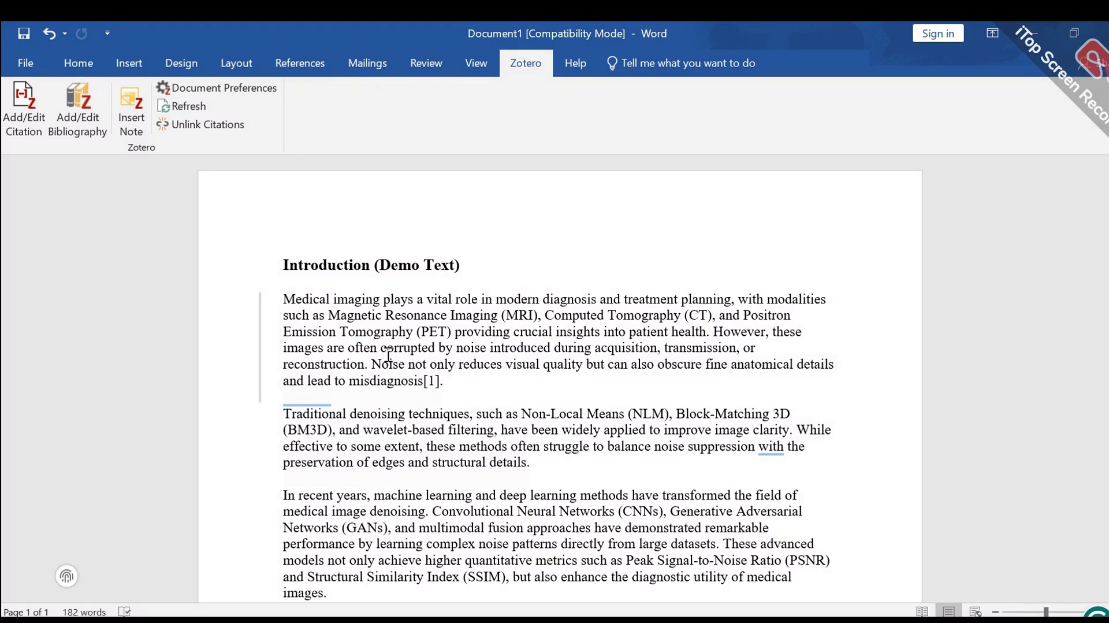
{"action": "left_click", "coordinate": [526, 462]}
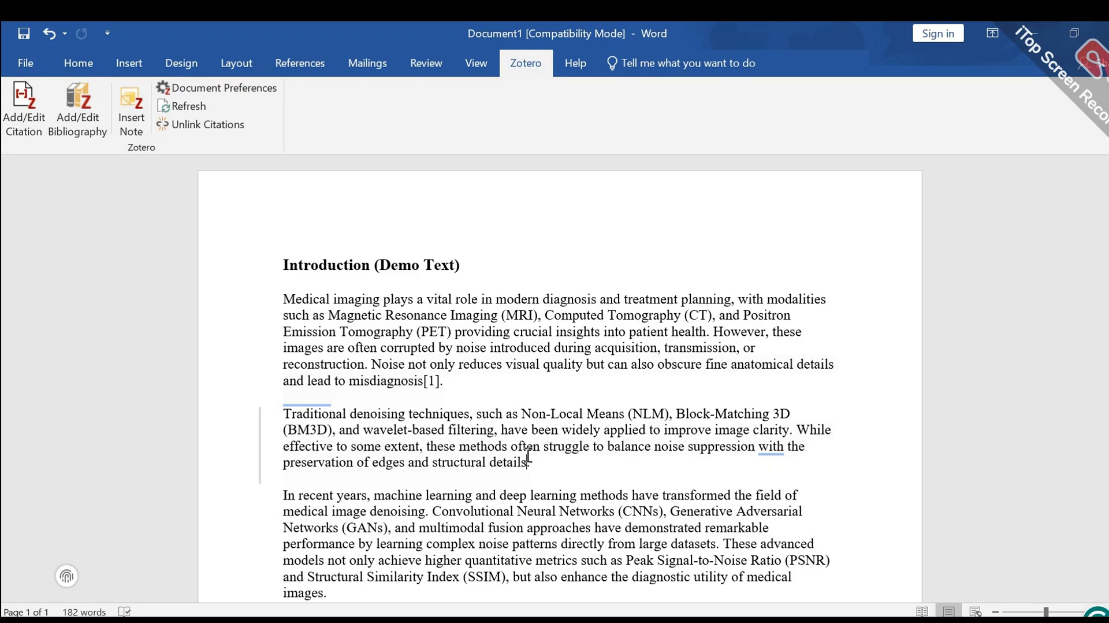
{"action": "left_click", "coordinate": [21, 115]}
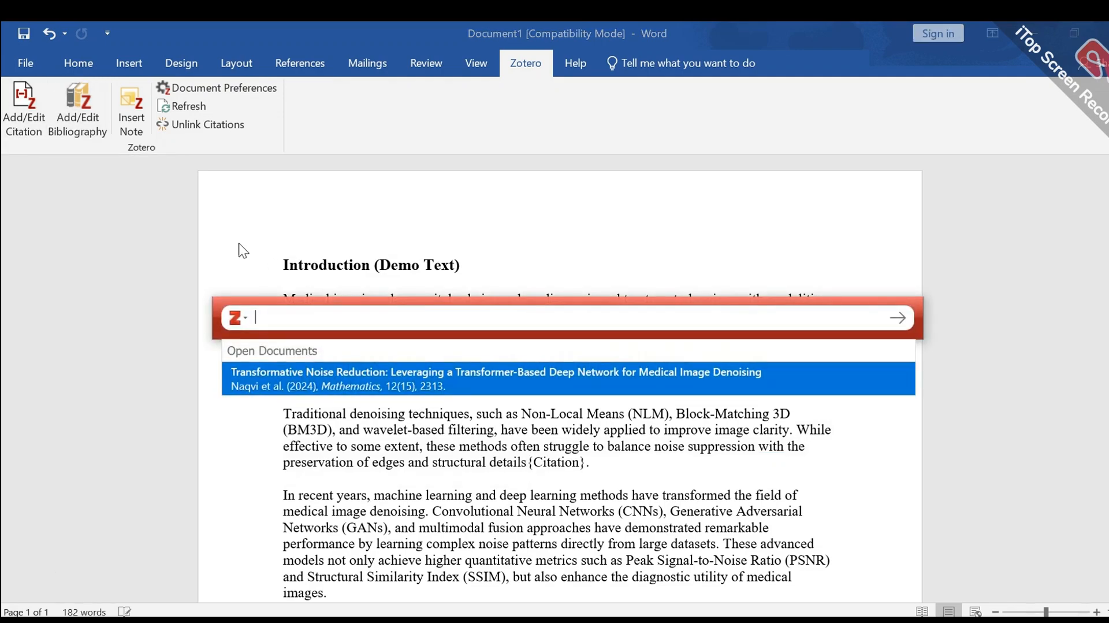
{"action": "left_click", "coordinate": [237, 319]}
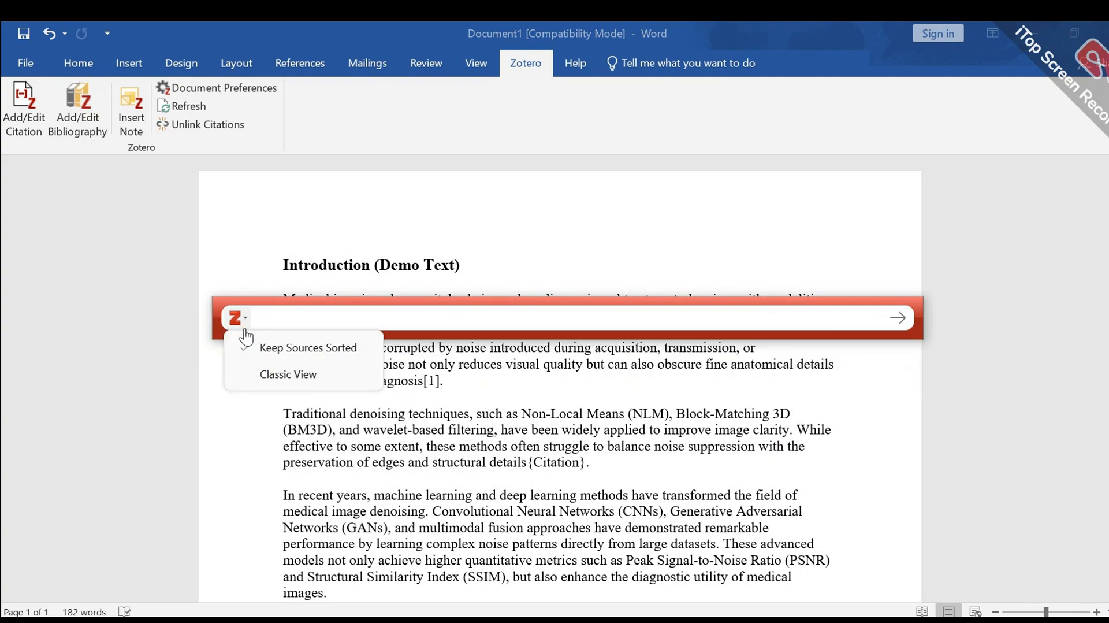
{"action": "left_click", "coordinate": [274, 381]}
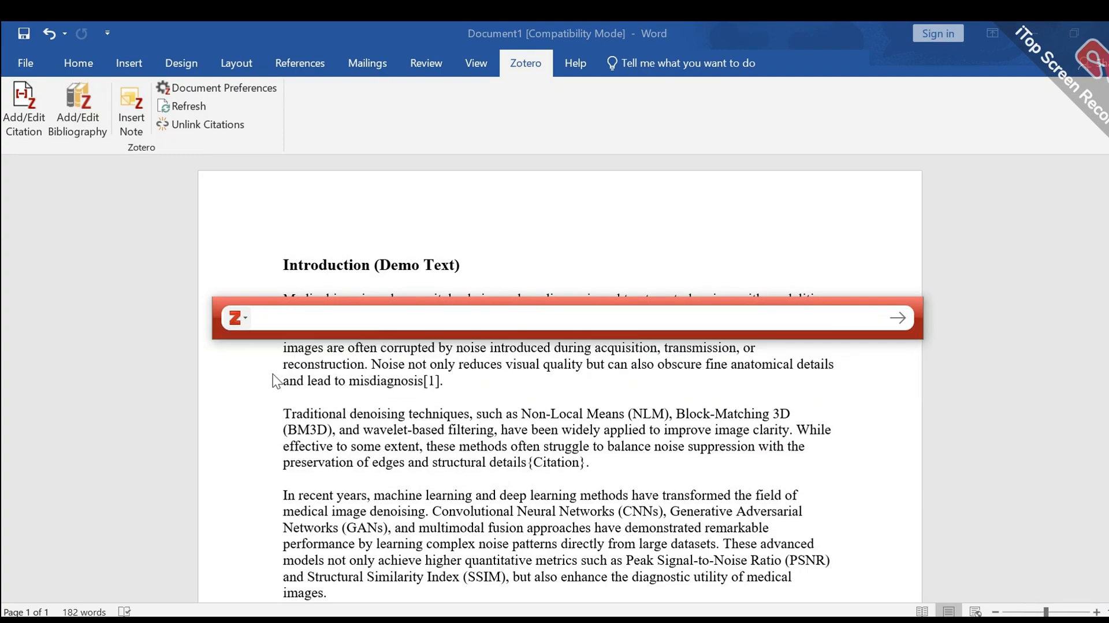
{"action": "scroll", "coordinate": [627, 283], "scroll_direction": "down", "scroll_amount": 3}
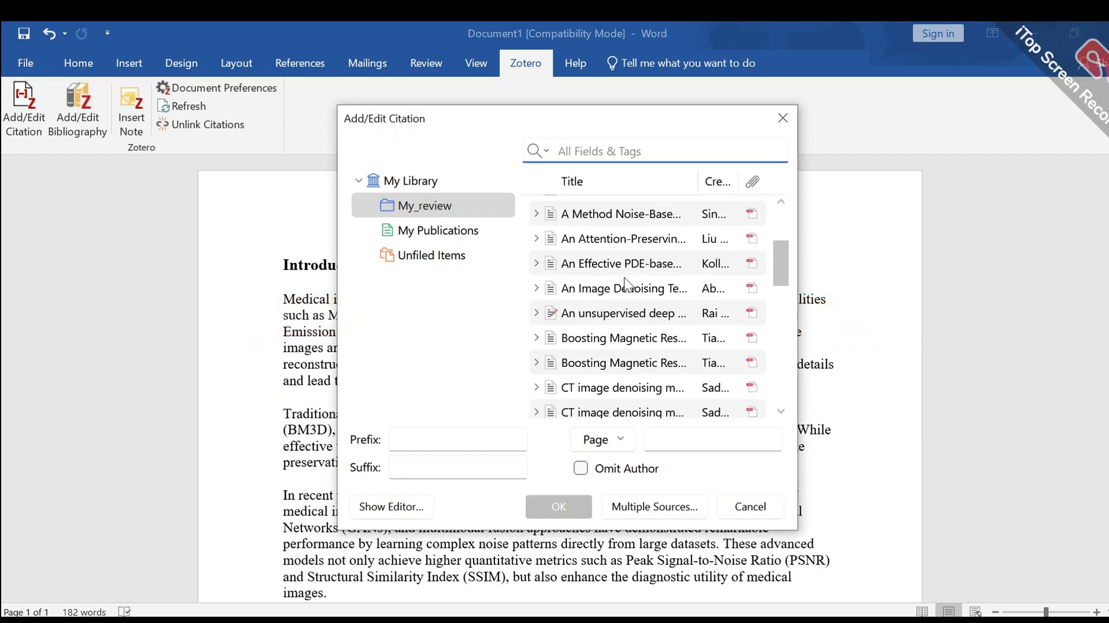
{"action": "scroll", "coordinate": [617, 303], "scroll_direction": "down", "scroll_amount": 1}
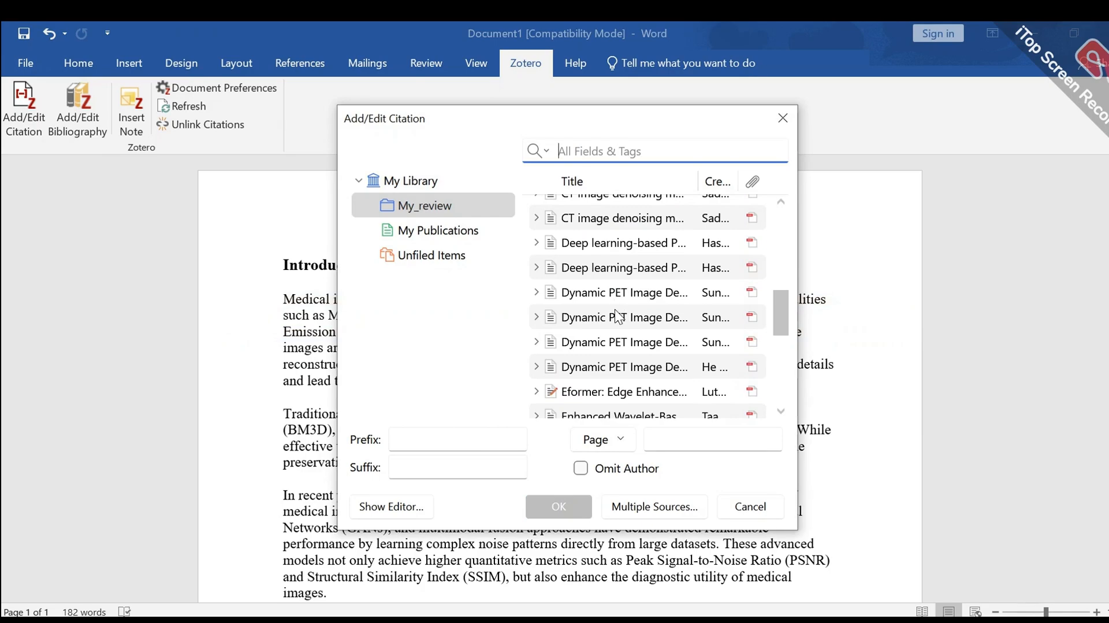
{"action": "left_click", "coordinate": [614, 340]}
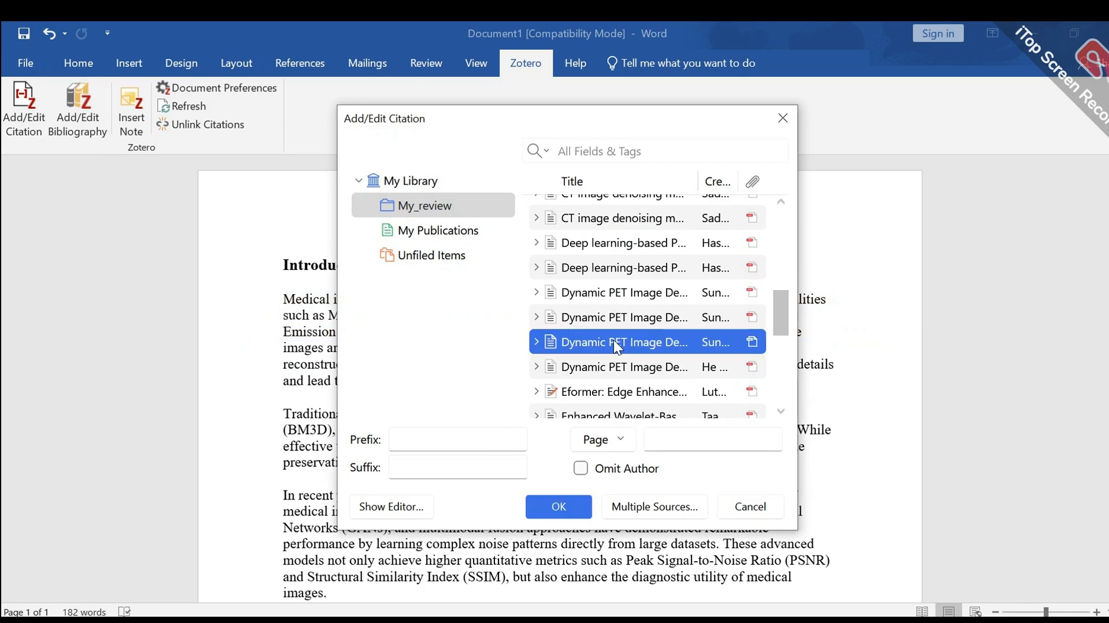
{"action": "left_click", "coordinate": [561, 503]}
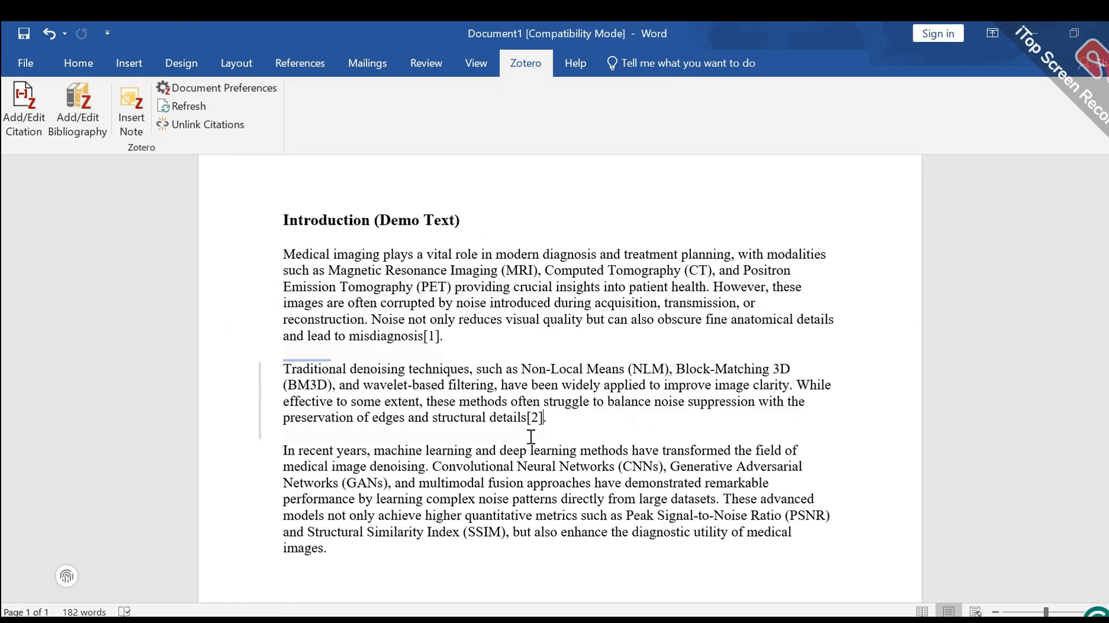
- Insert the Zotero bibliography on the empty line below the last paragraph and look over its entries
{"action": "key", "text": "ctrl+z"}
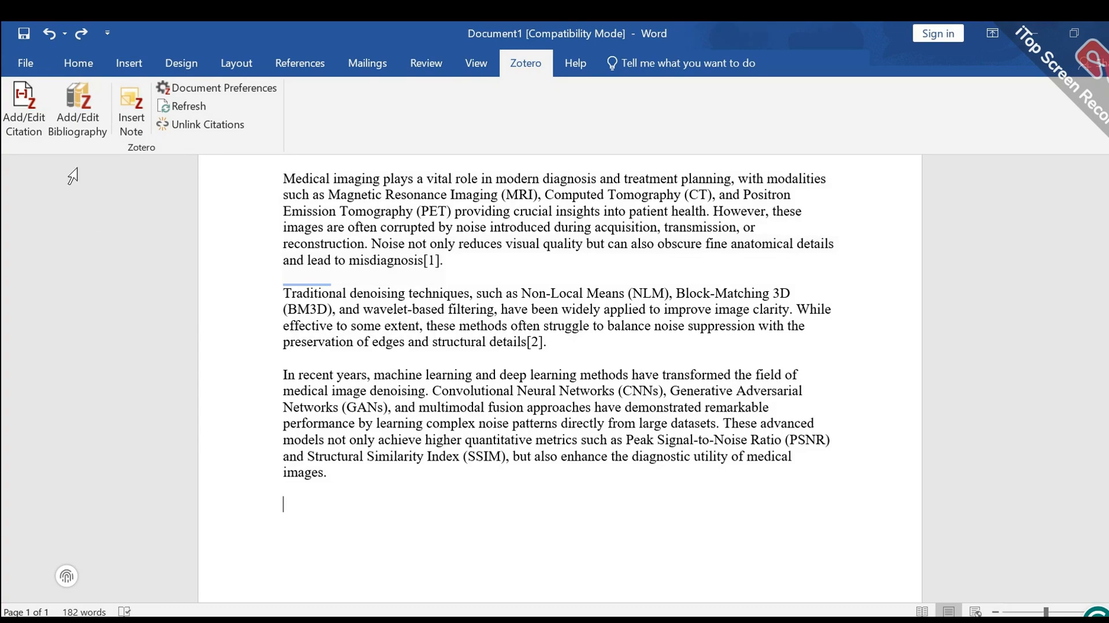
{"action": "left_click", "coordinate": [61, 126]}
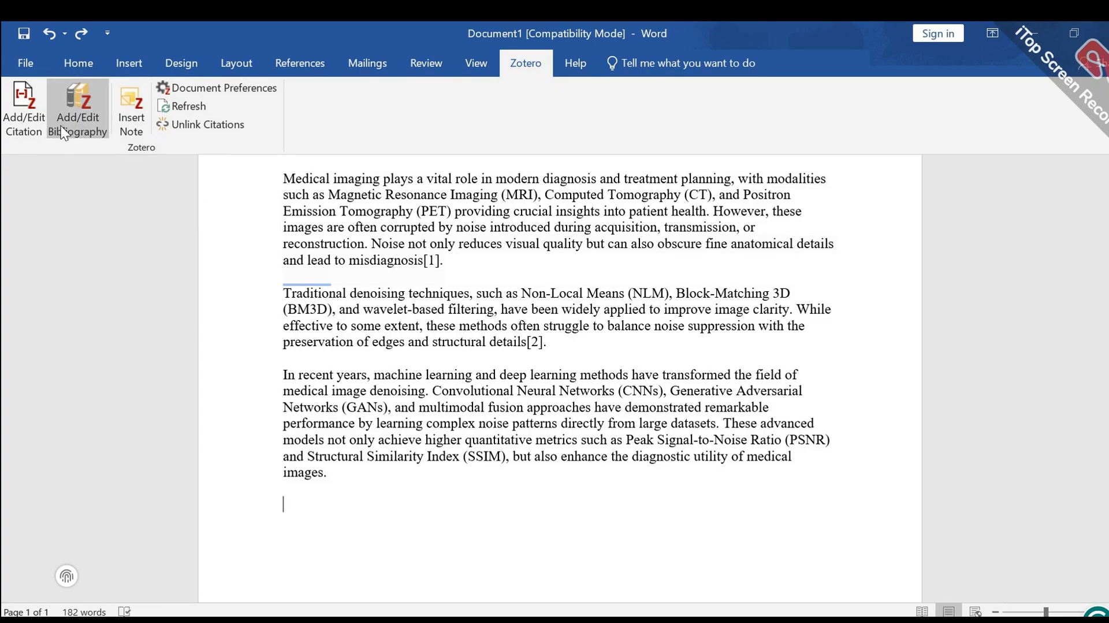
{"action": "scroll", "coordinate": [411, 444], "scroll_direction": "down", "scroll_amount": 1}
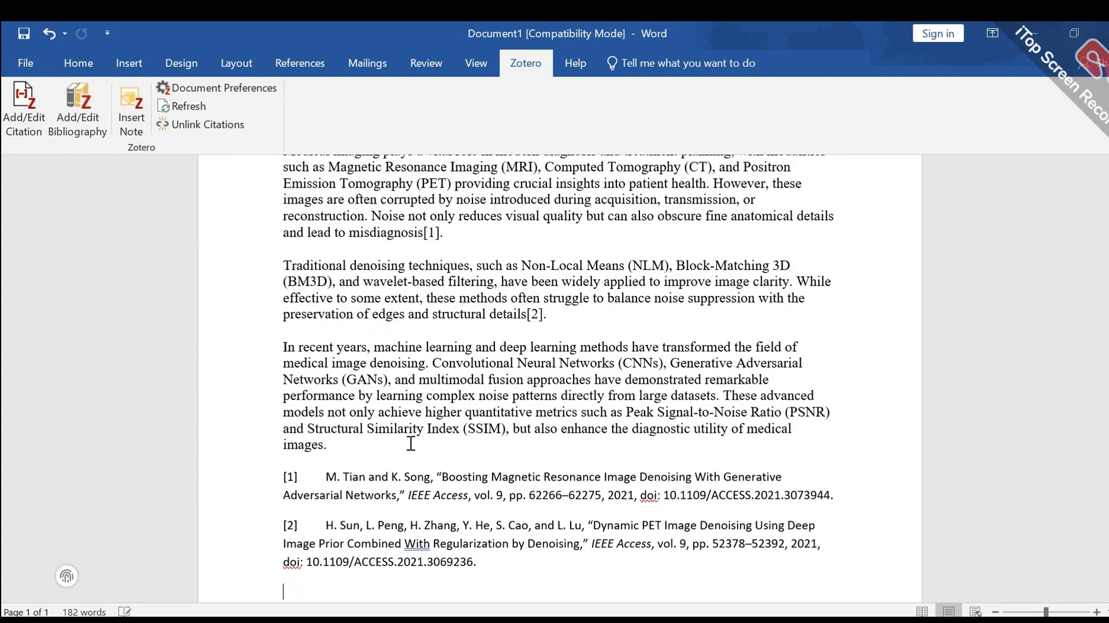
{"action": "scroll", "coordinate": [469, 462], "scroll_direction": "down", "scroll_amount": 2}
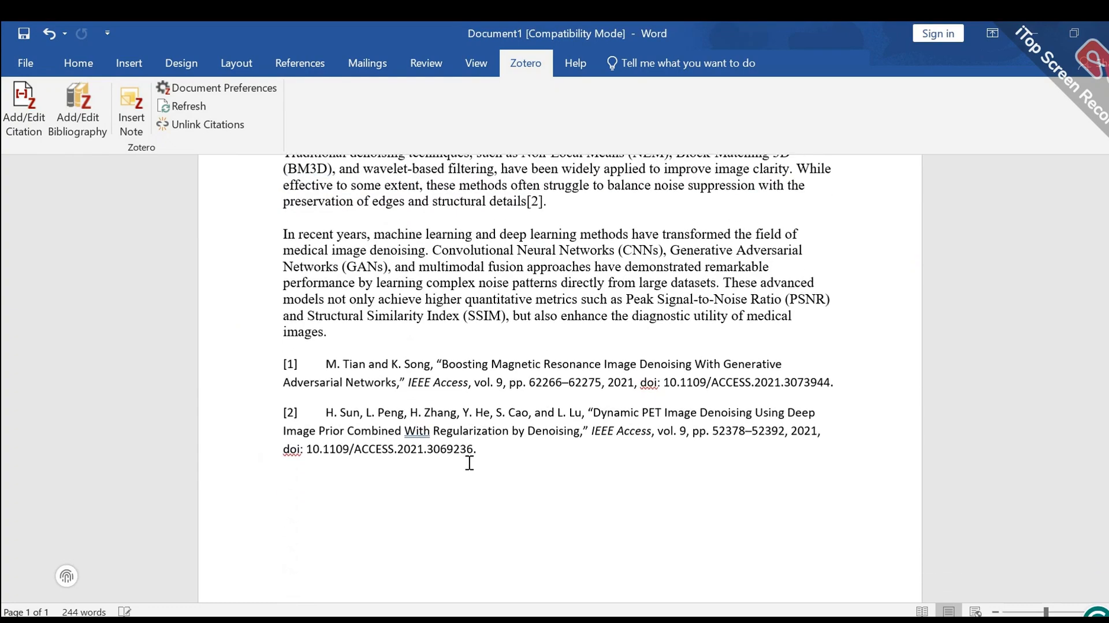
{"action": "left_click", "coordinate": [398, 439]}
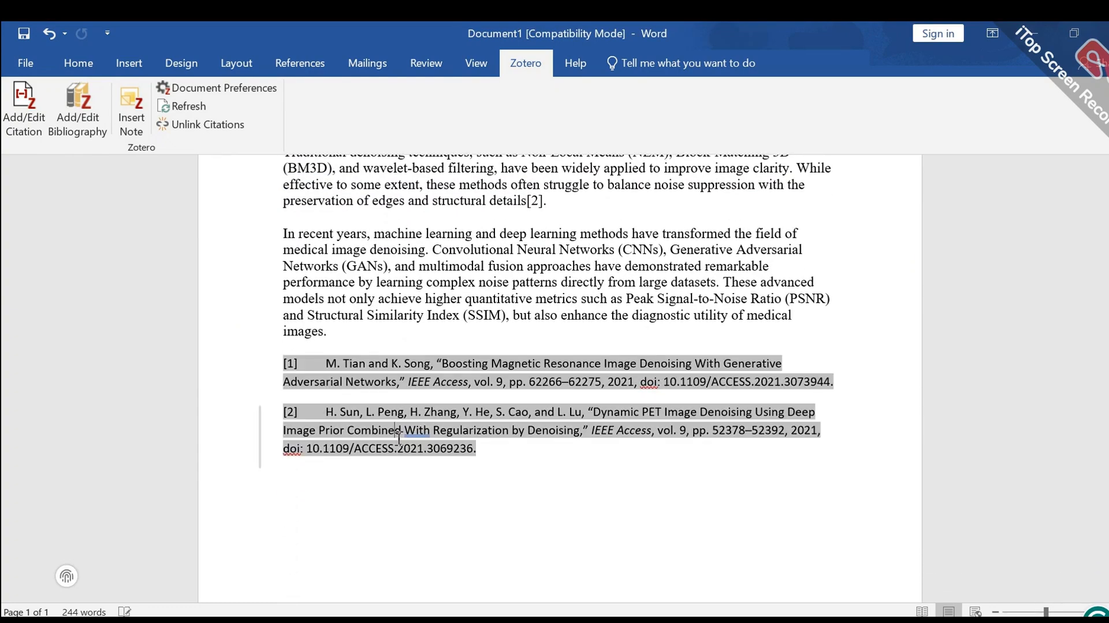
{"action": "left_click", "coordinate": [533, 500]}
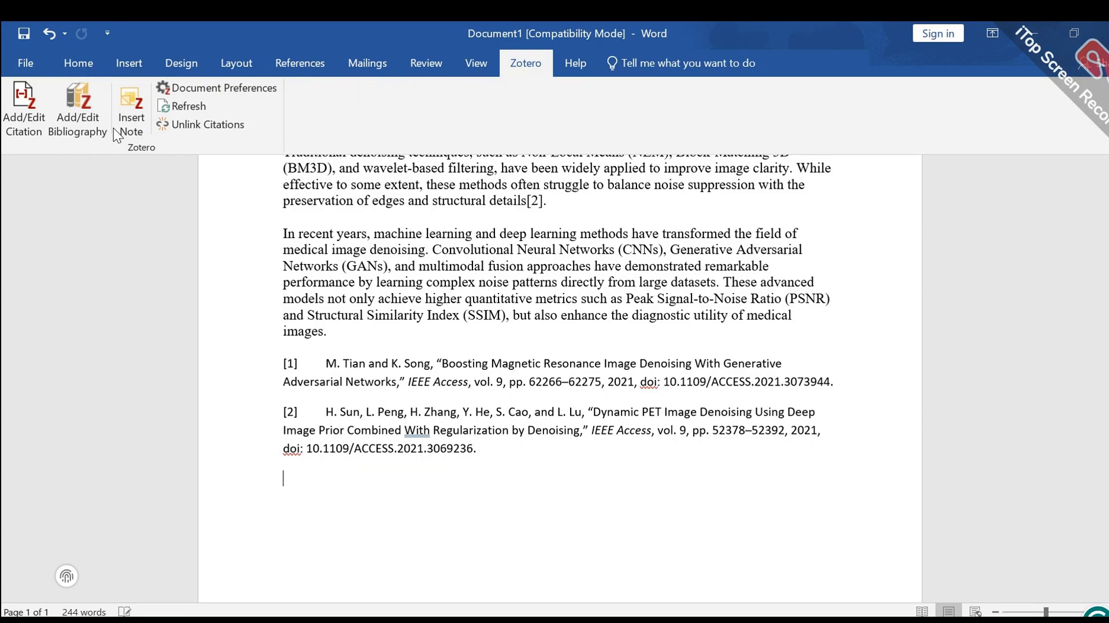
- Change the document's citation style to Elsevier - Harvard (with titles) and check the in-text citations and bibliography
{"action": "left_click", "coordinate": [214, 89]}
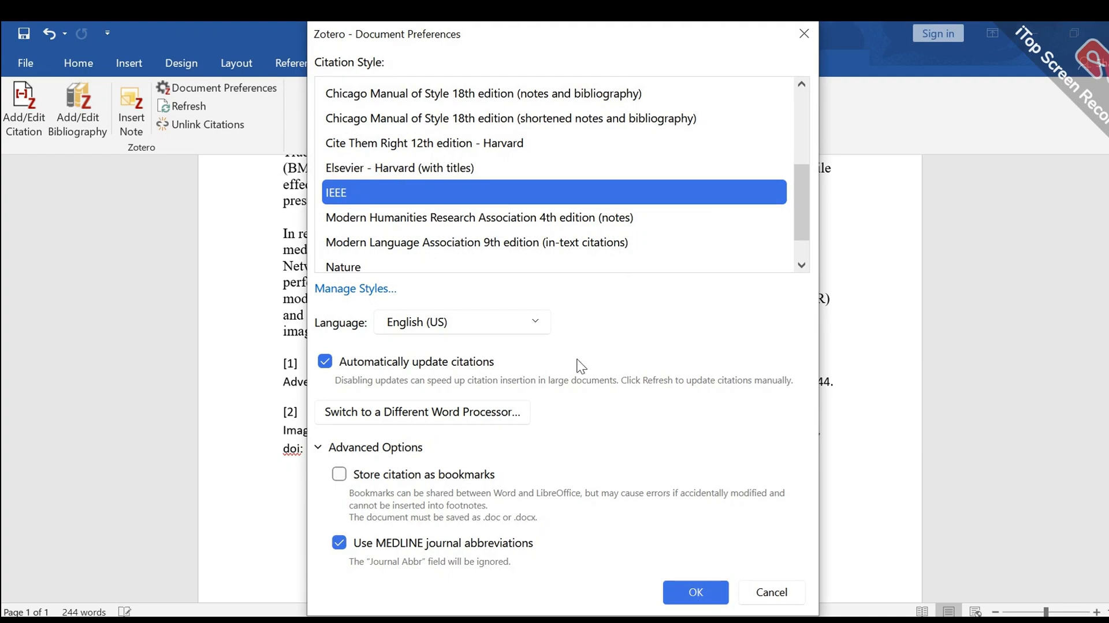
{"action": "left_click", "coordinate": [378, 168]}
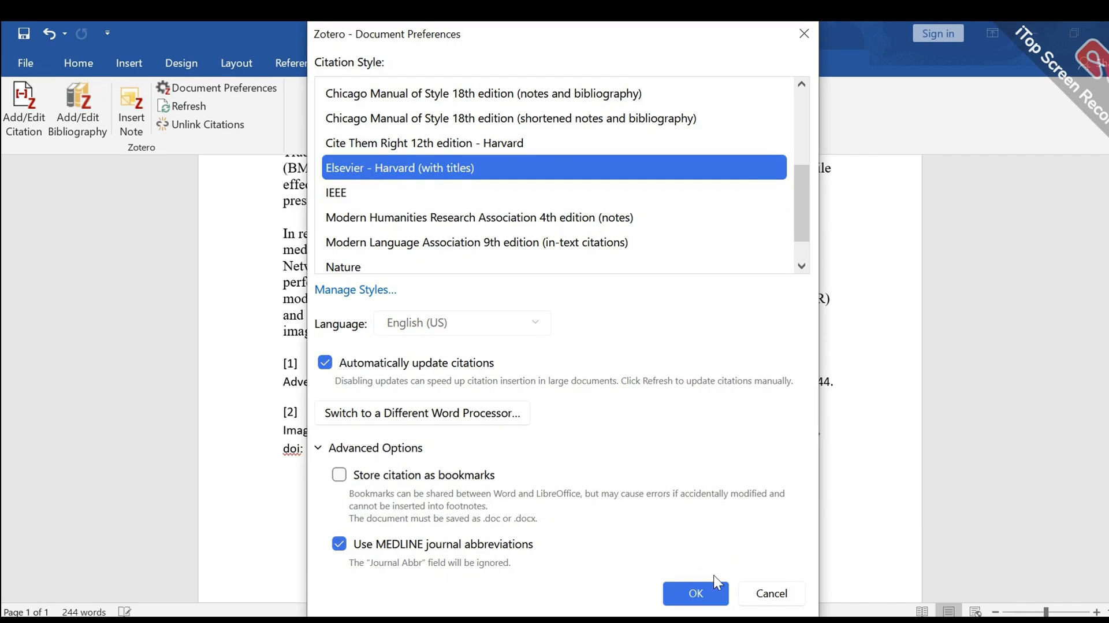
{"action": "left_click", "coordinate": [701, 593]}
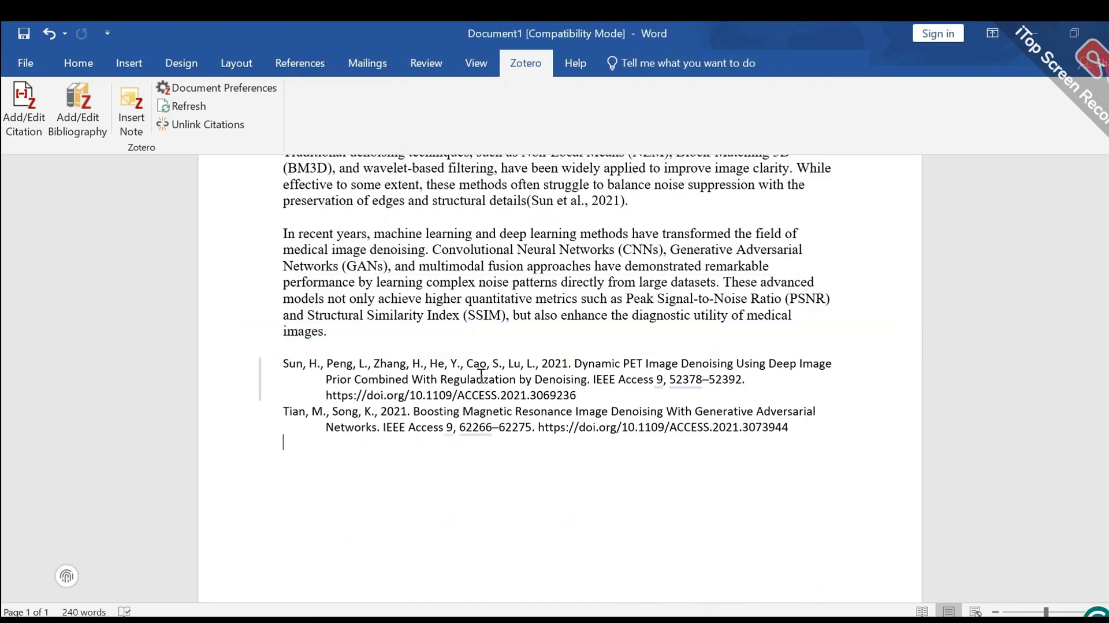
{"action": "scroll", "coordinate": [495, 425], "scroll_direction": "up", "scroll_amount": 3}
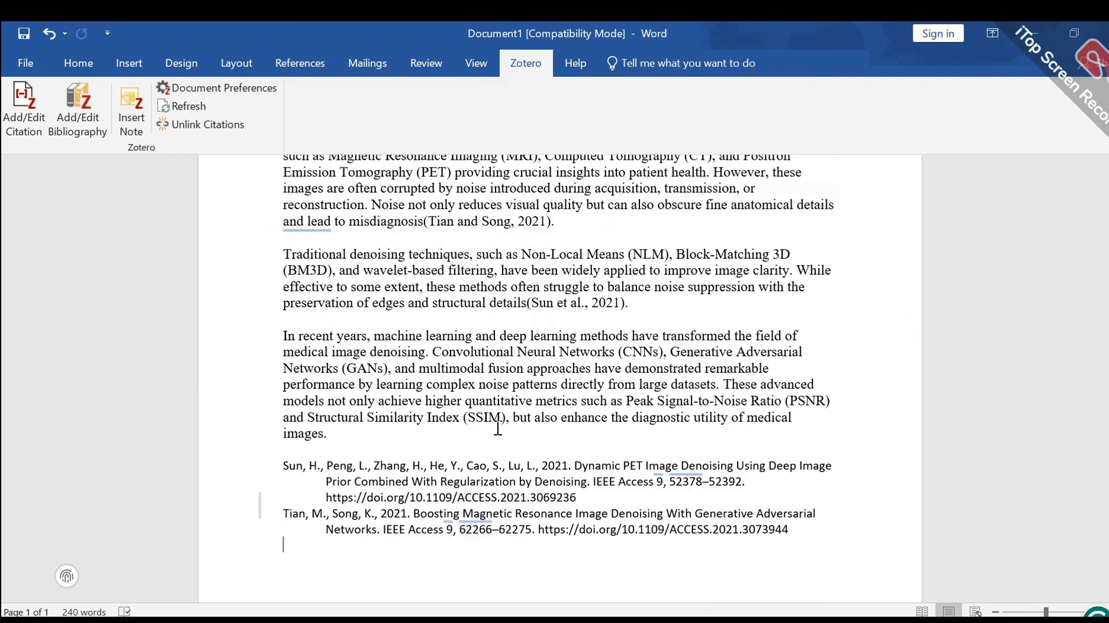
{"action": "scroll", "coordinate": [498, 428], "scroll_direction": "up", "scroll_amount": 1}
{"action": "left_click_drag", "start_coordinate": [425, 266], "coordinate": [569, 273]}
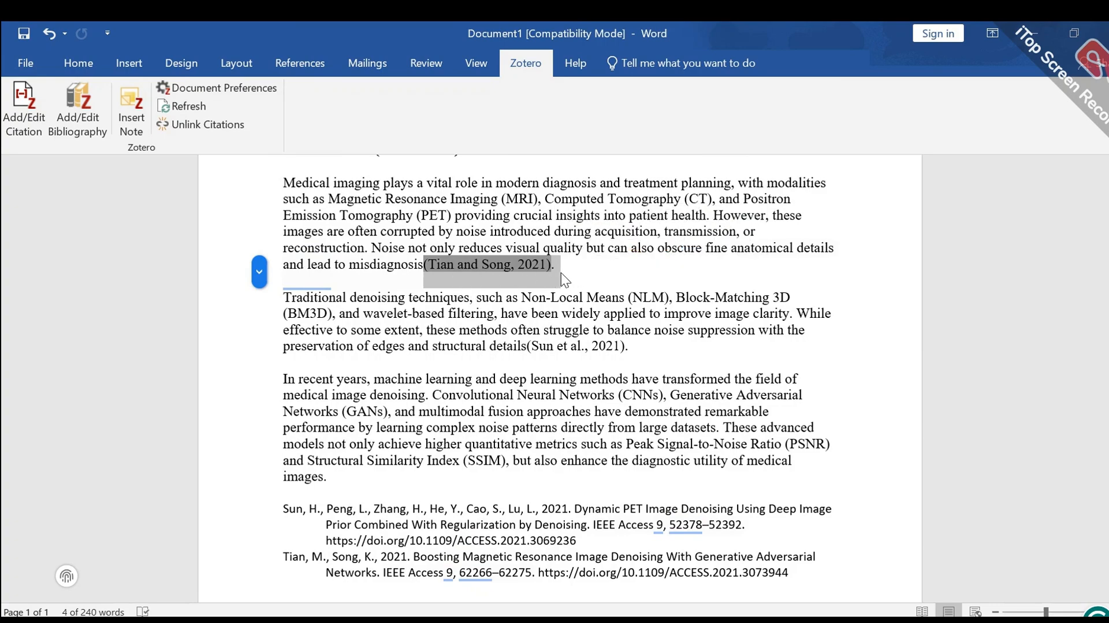
{"action": "left_click", "coordinate": [581, 273]}
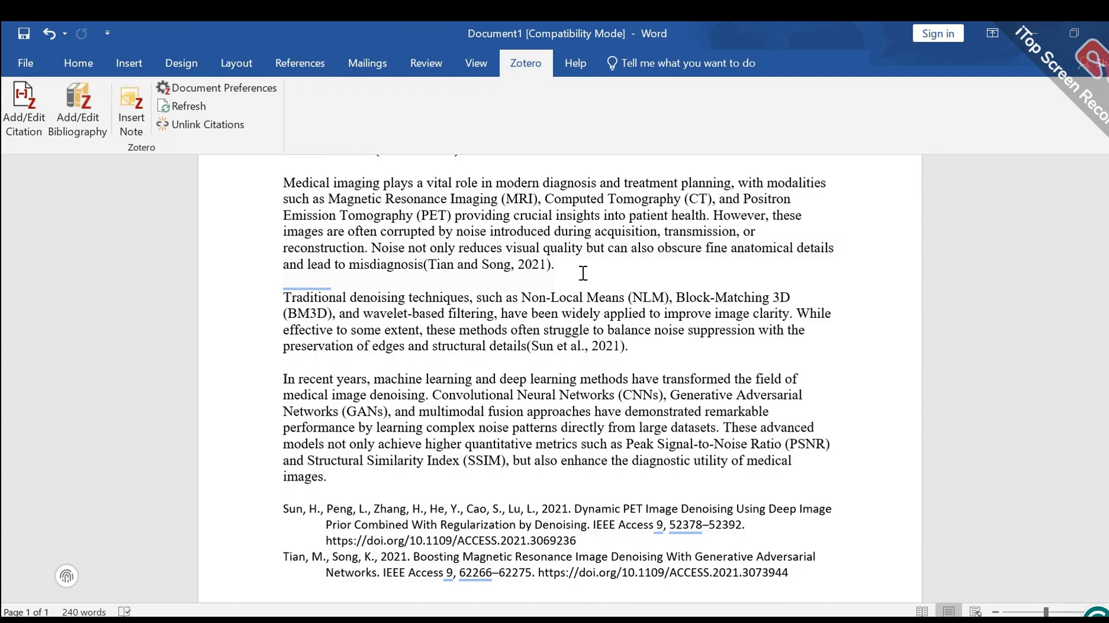
{"action": "left_click", "coordinate": [193, 123]}
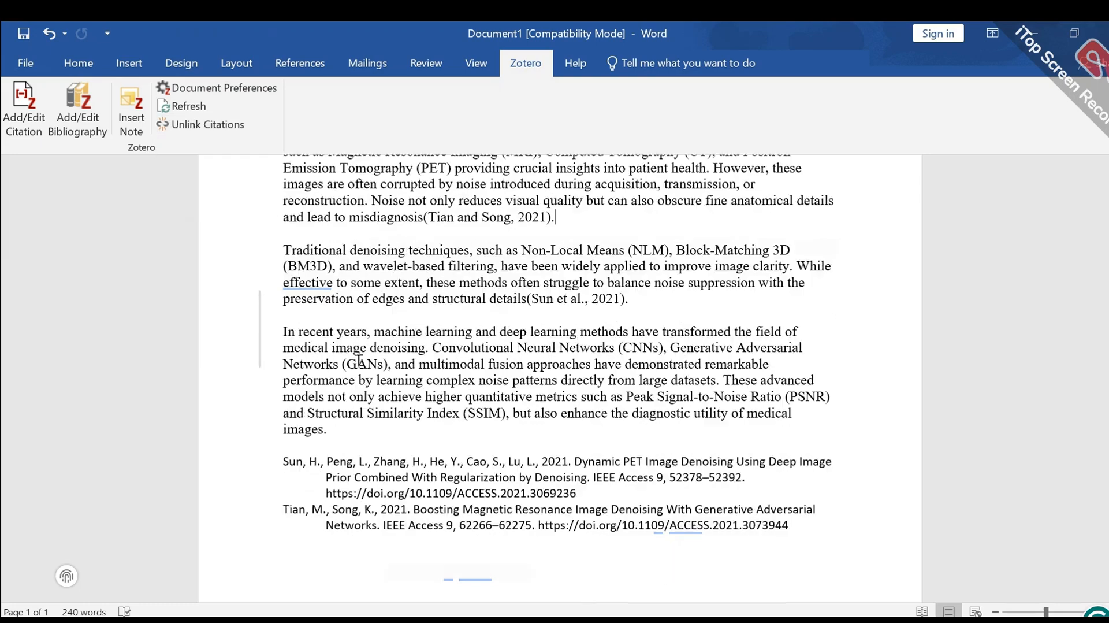
{"action": "scroll", "coordinate": [358, 363], "scroll_direction": "up", "scroll_amount": 2}
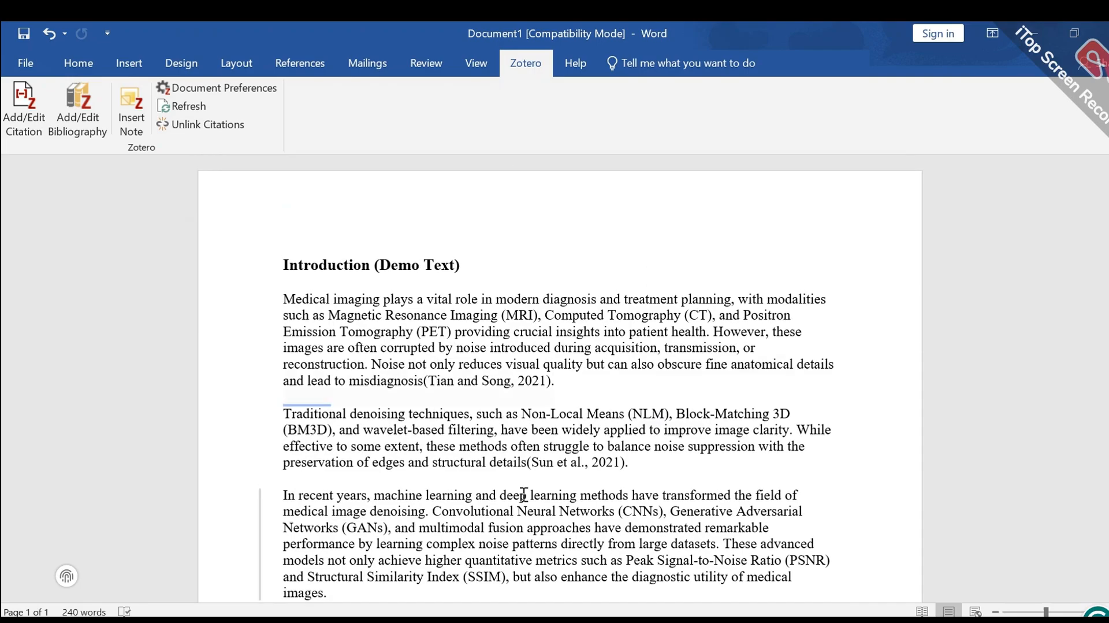
- Switch back to Zotero, review the installed plugins in the plugin manager, and return to the My_review collection
{"action": "key", "text": "alt+Tab"}
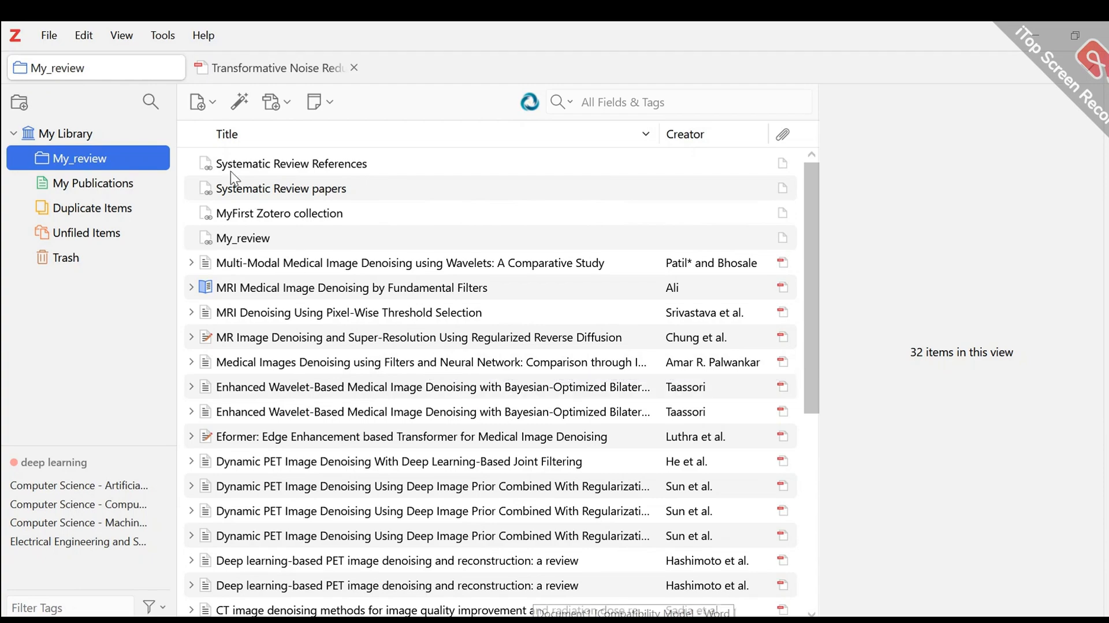
{"action": "left_click", "coordinate": [163, 36]}
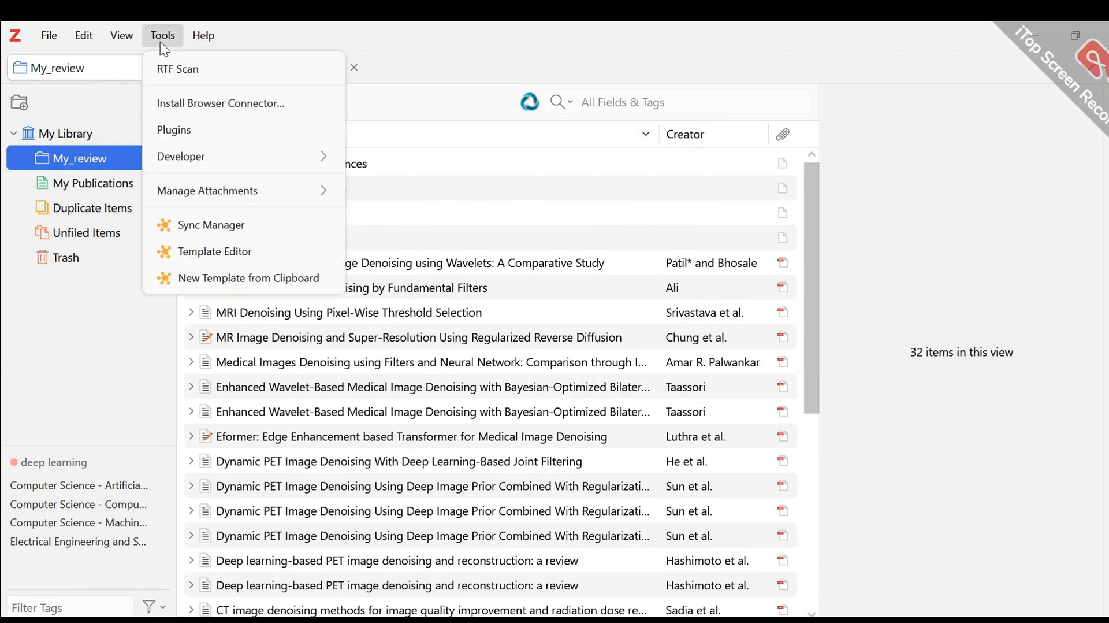
{"action": "left_click", "coordinate": [188, 135]}
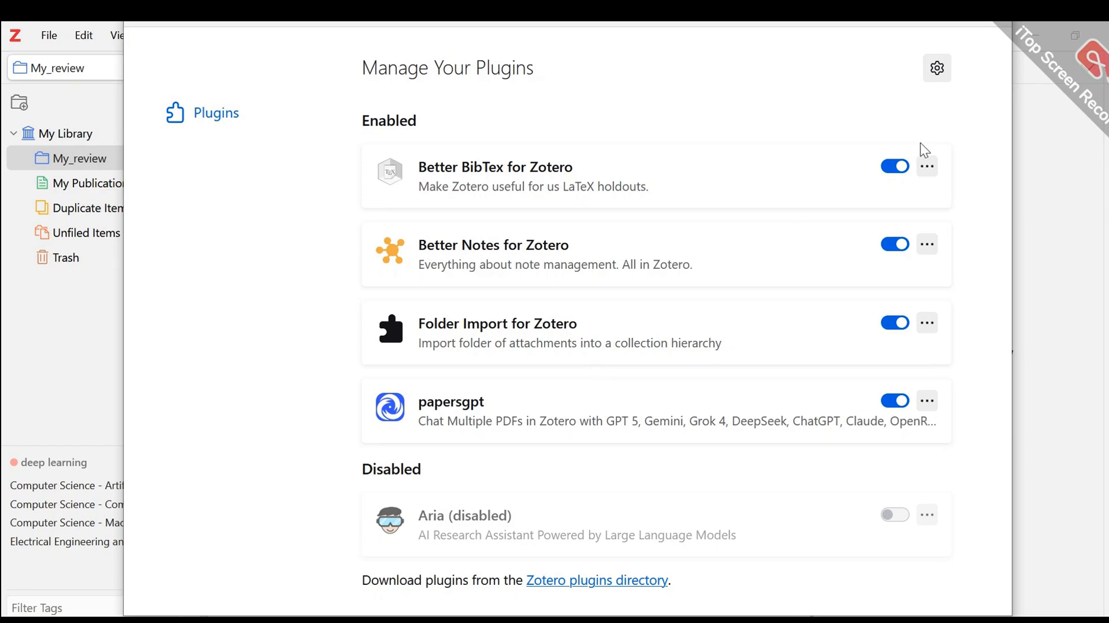
{"action": "left_click", "coordinate": [1061, 175]}
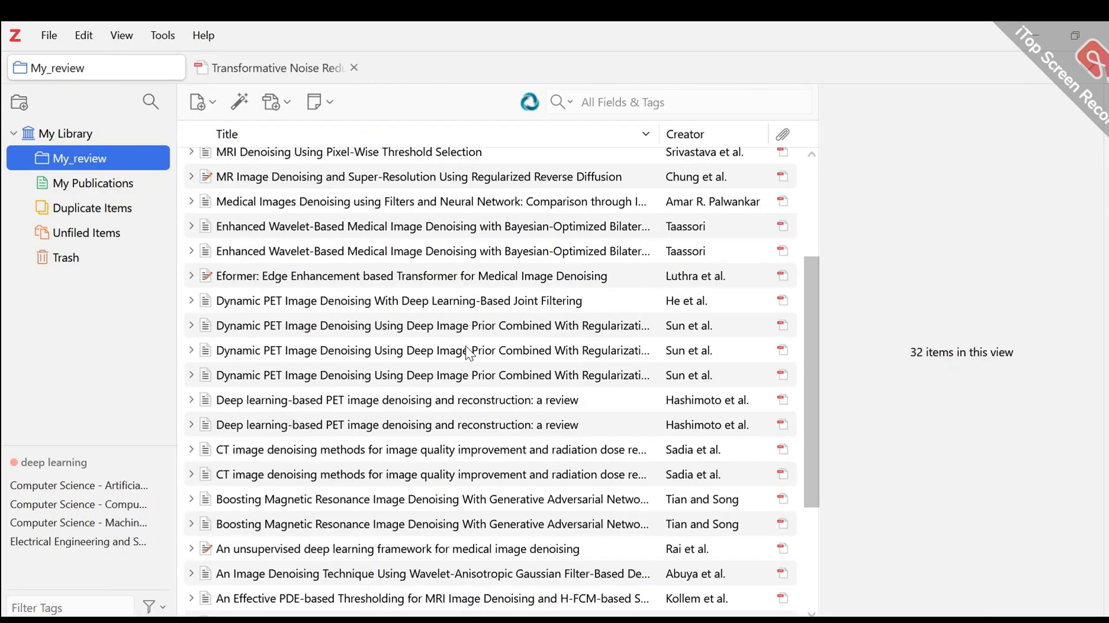